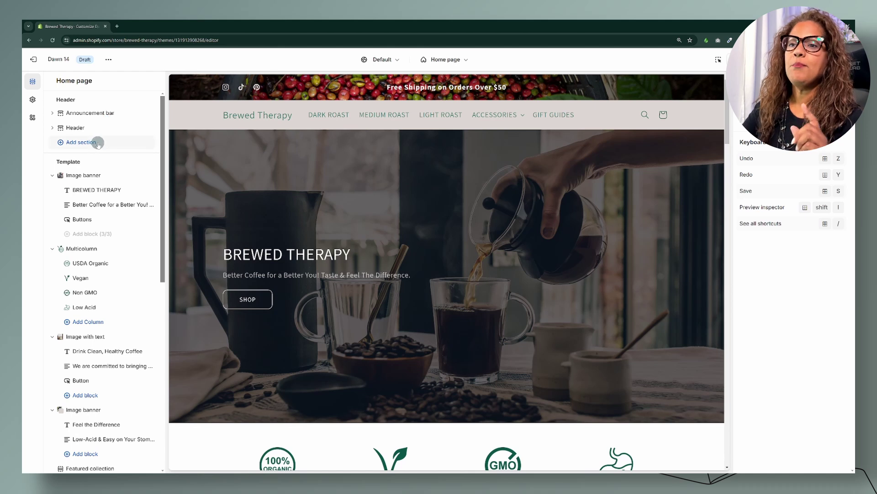
Step: Add a second announcement bar section to the header group of the home page
click(97, 142)
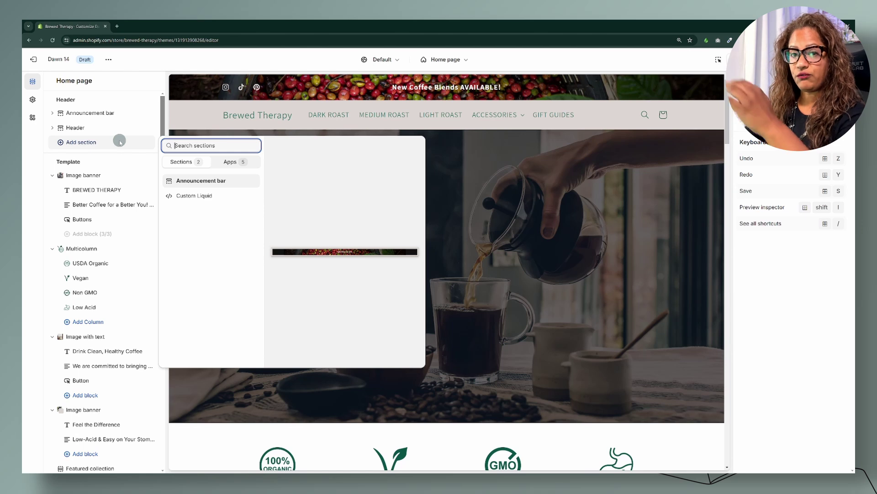
click(211, 182)
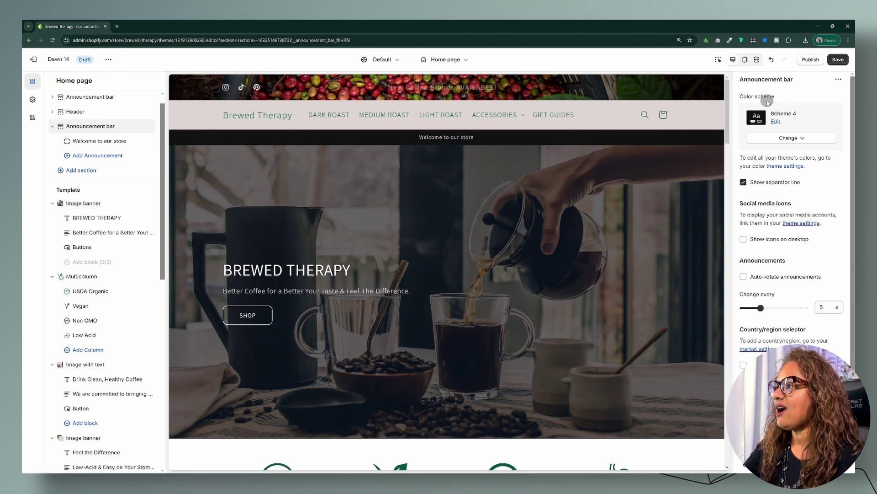
Step: Examine the colour schemes offered for the new announcement bar and the schemes defined in the theme's colour settings
click(798, 139)
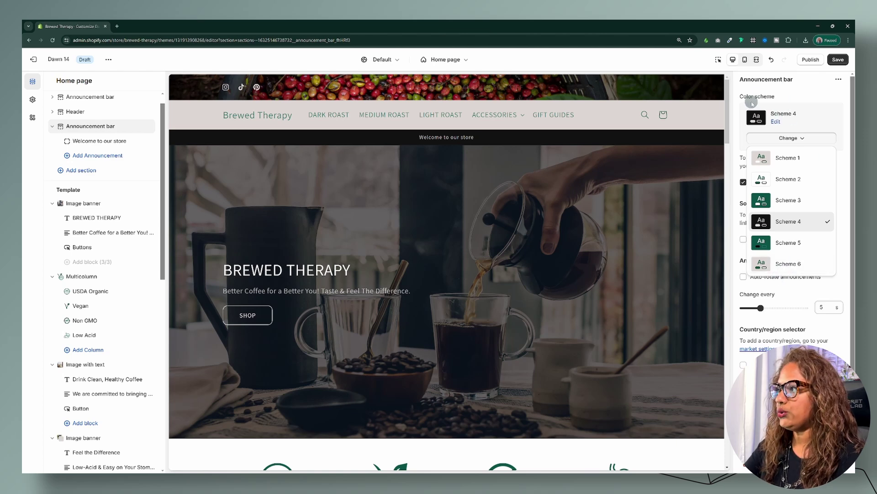
click(33, 100)
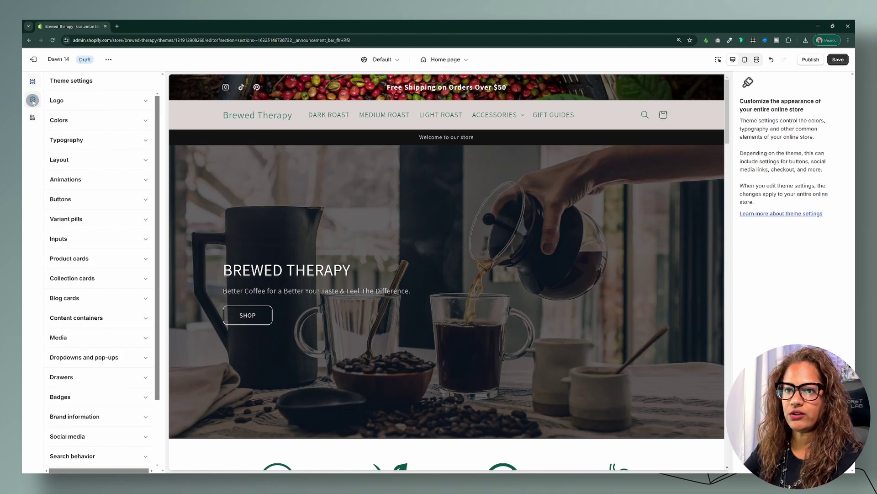
click(144, 118)
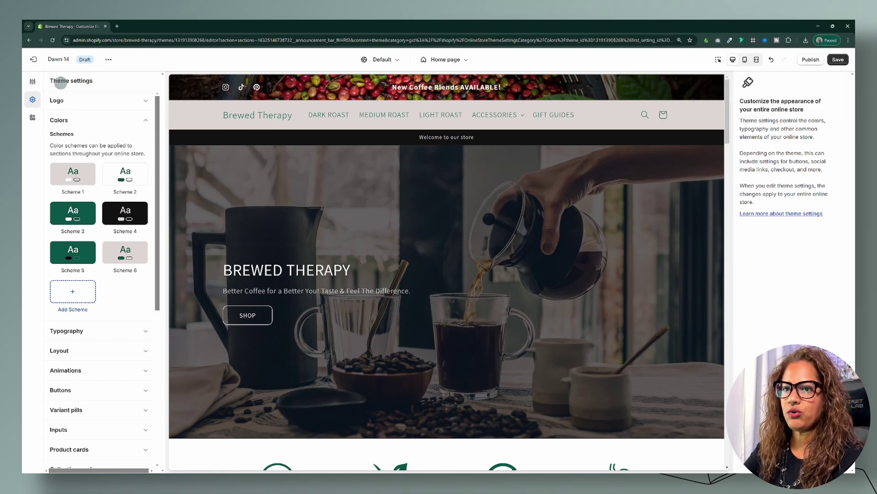
click(32, 81)
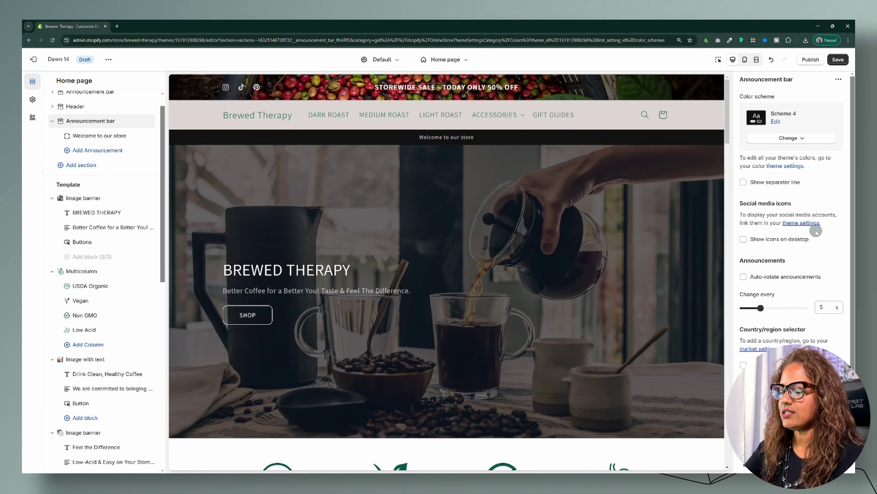
Step: Enable the separator line, desktop social media icons and auto-rotating announcements for the new announcement bar
click(743, 182)
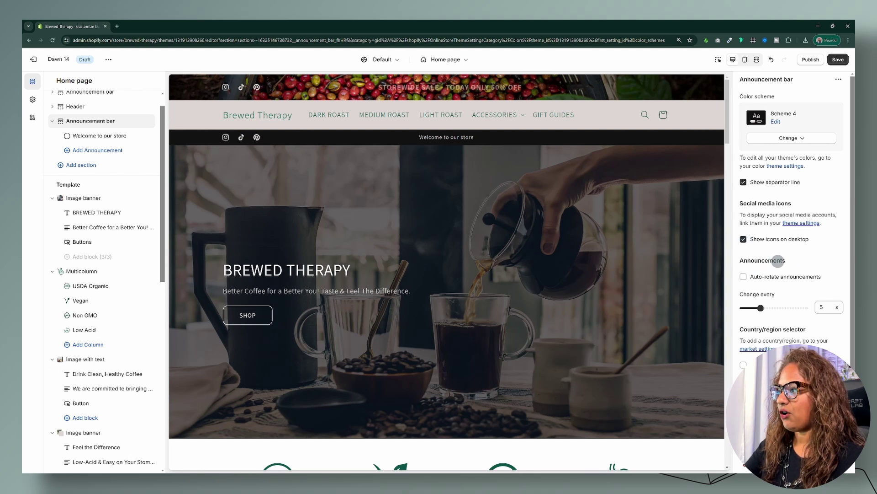
scroll(790, 258, down, 1)
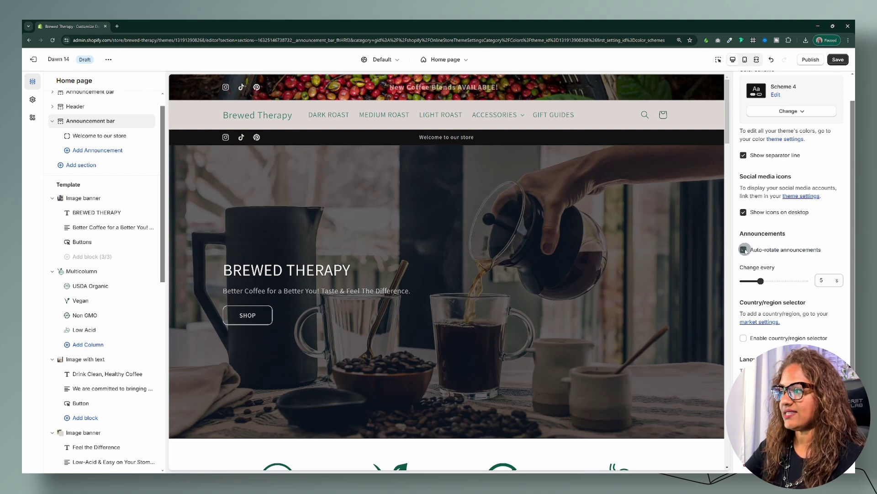
click(744, 249)
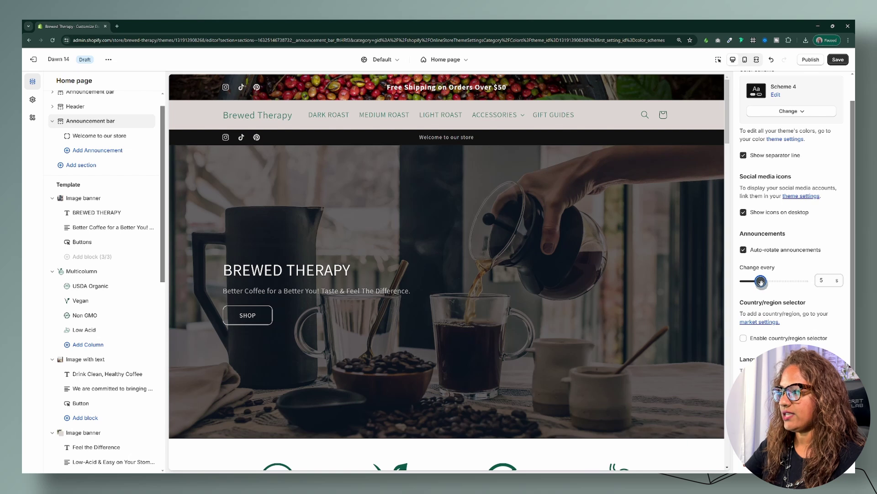
Step: Try different rotation intervals for the announcements and set the change interval to 3 seconds
drag(759, 281, 733, 281)
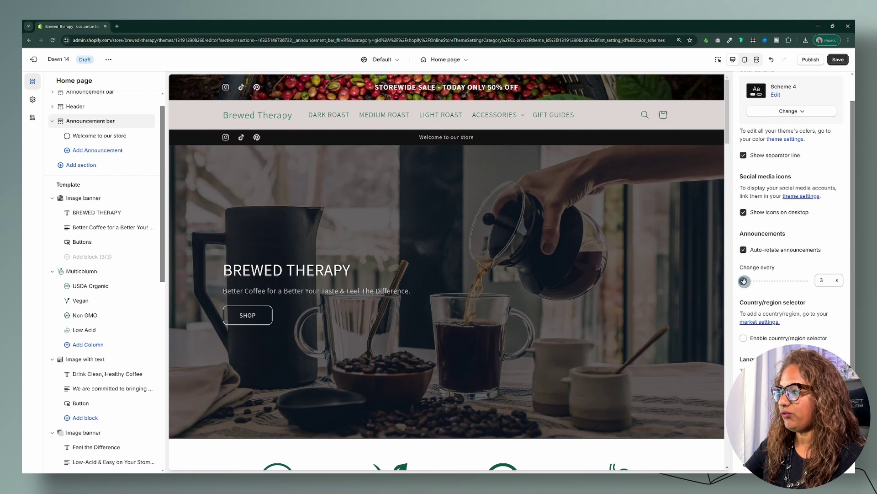
drag(743, 281, 806, 281)
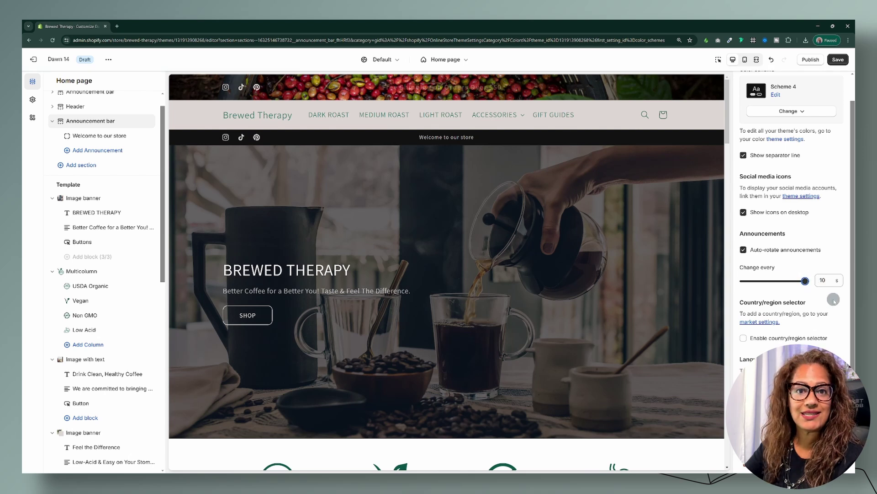
drag(804, 279, 744, 281)
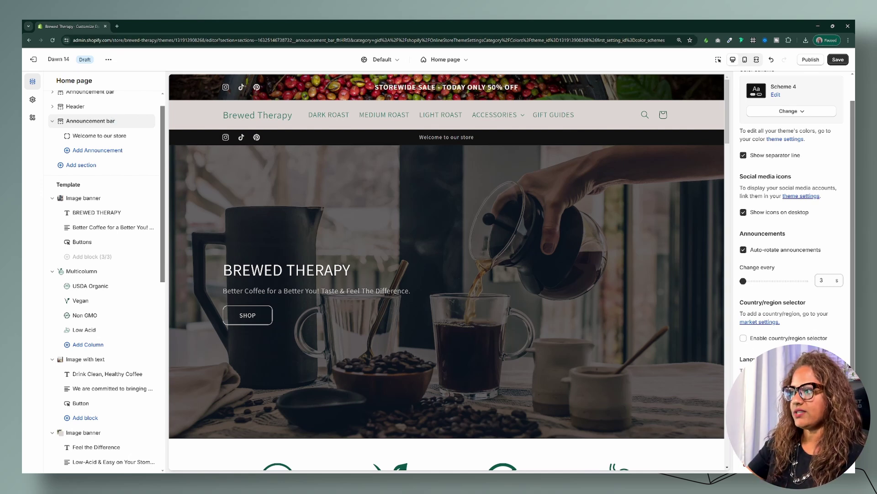
Step: Replace the new bar's "Welcome to our store" announcement text with "STOREWIDE SALE - TODAY ONLY 50%"
click(114, 138)
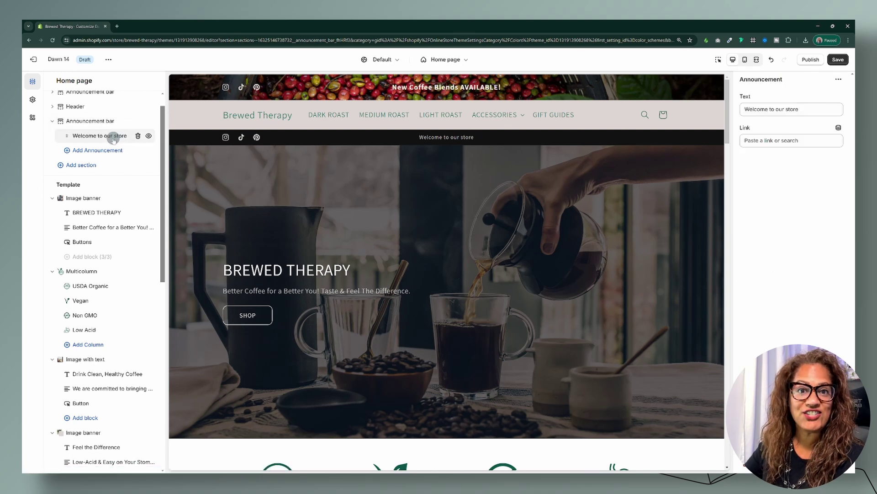
drag(809, 109, 724, 108)
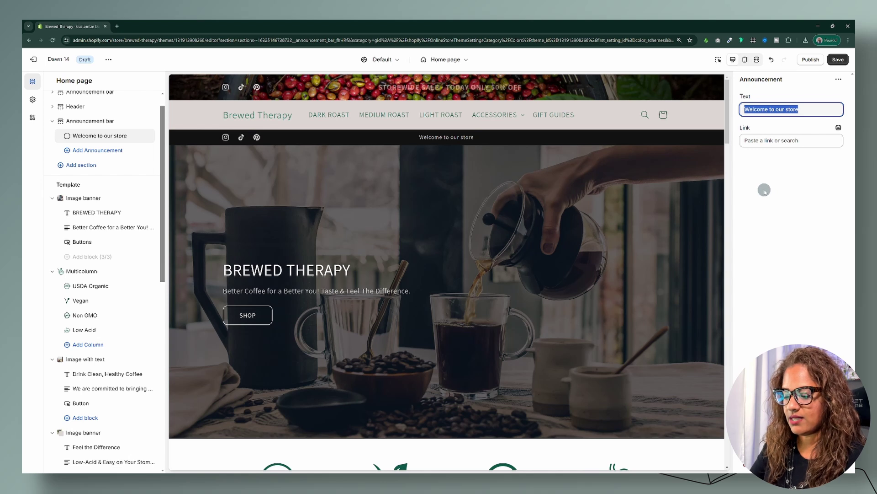
text(SOTRE)
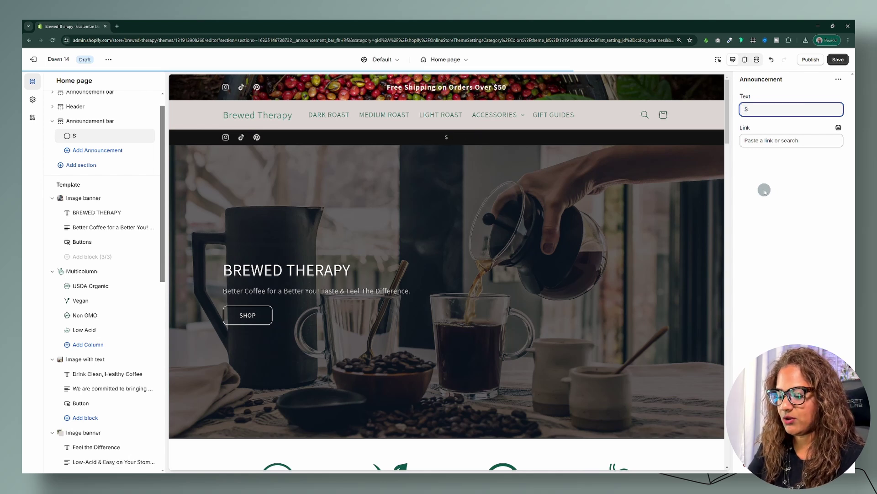
key(BackSpace)
key(BackSpace)
key(BackSpace)
key(BackSpace)
text(TOREWIDE)
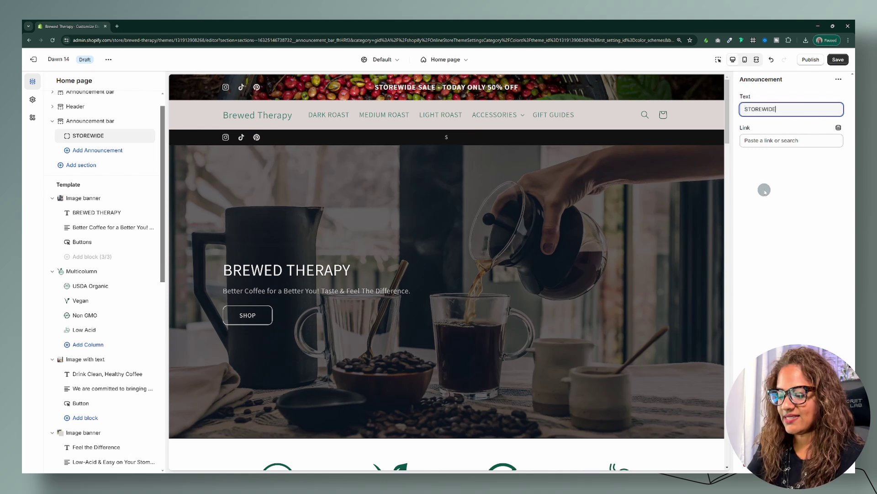
text( SALE)
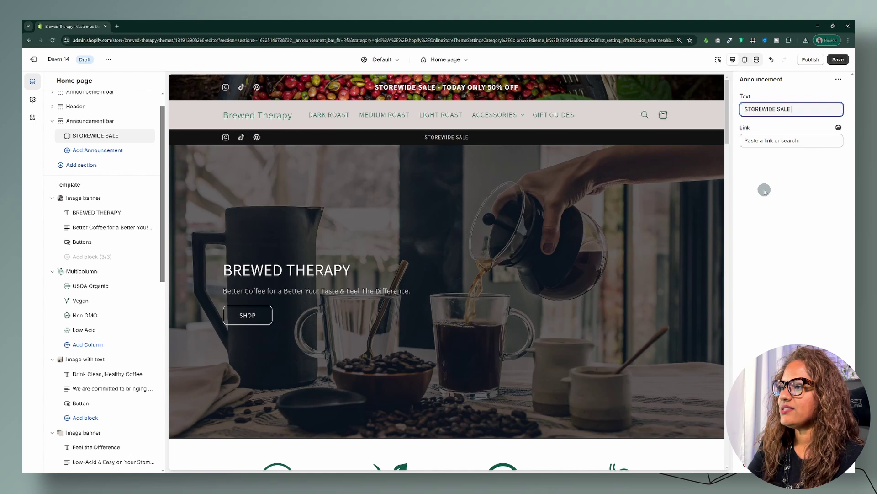
text( - TODAY ONL)
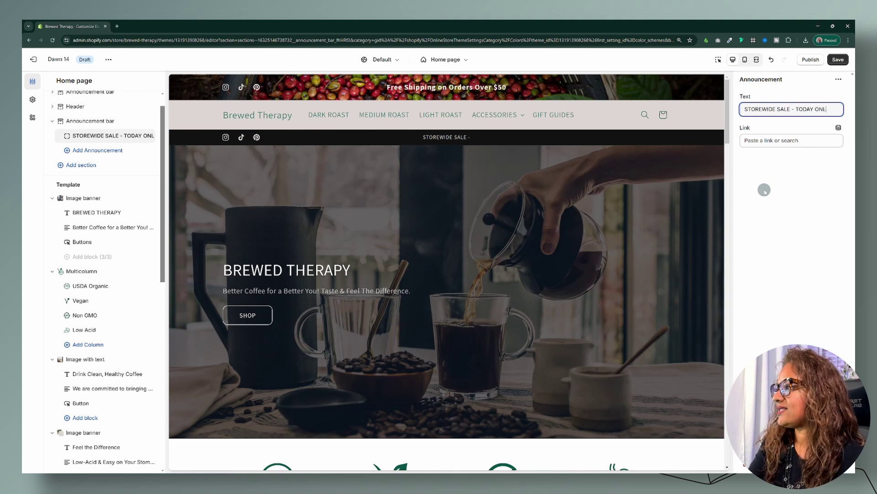
text(Y)
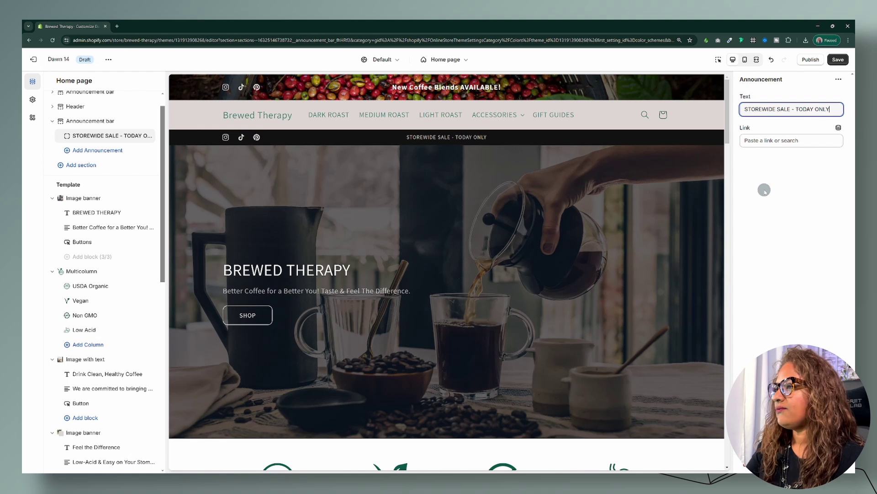
text( 50%)
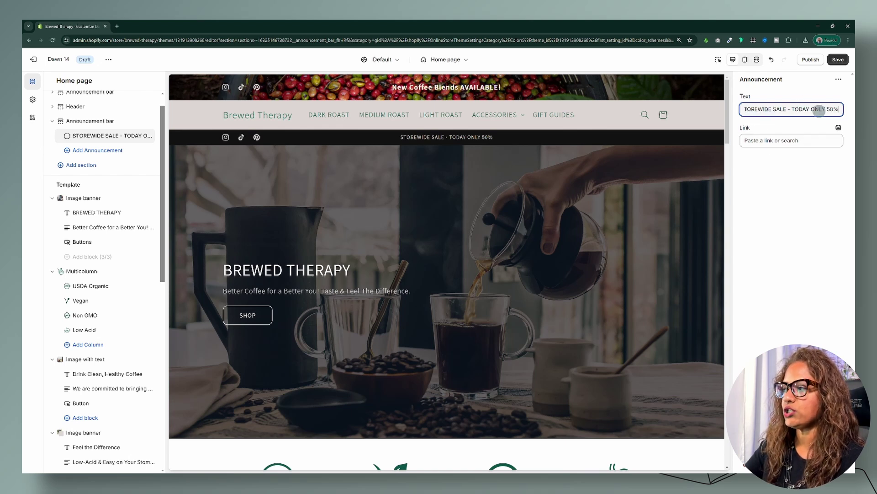
Step: Check the link destinations available for the sale announcement, leave its link empty, and save the theme changes
click(775, 142)
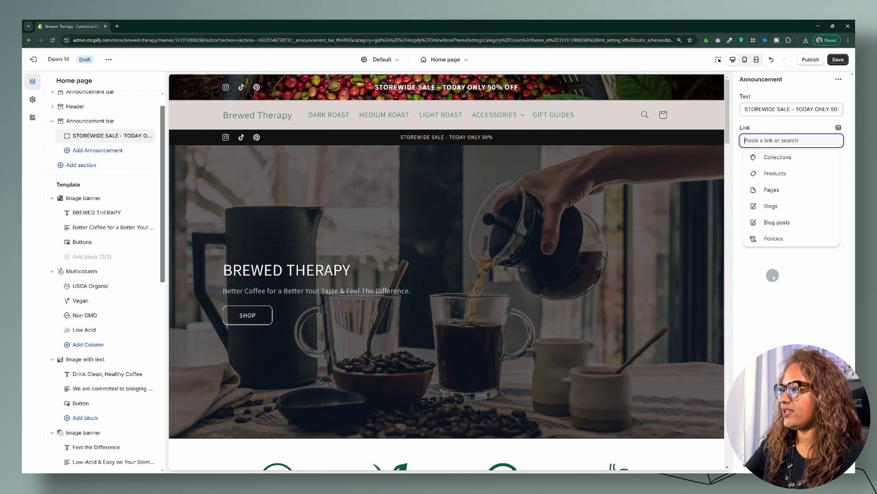
click(822, 124)
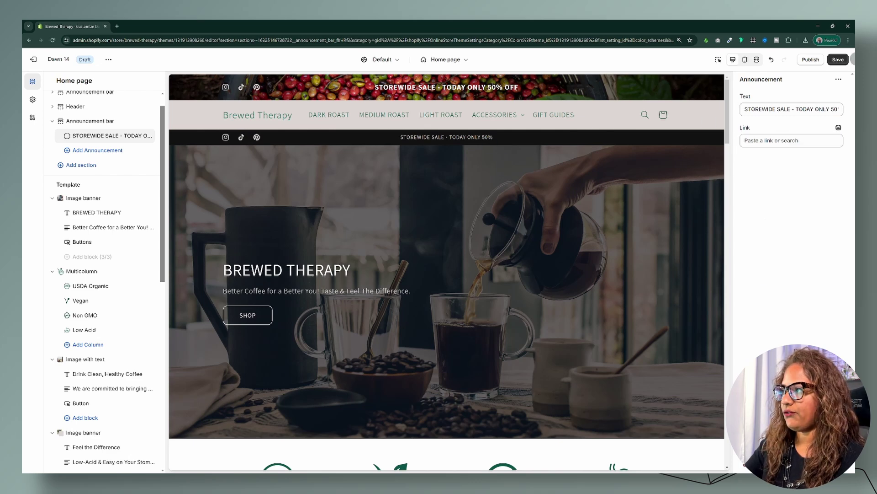
click(840, 60)
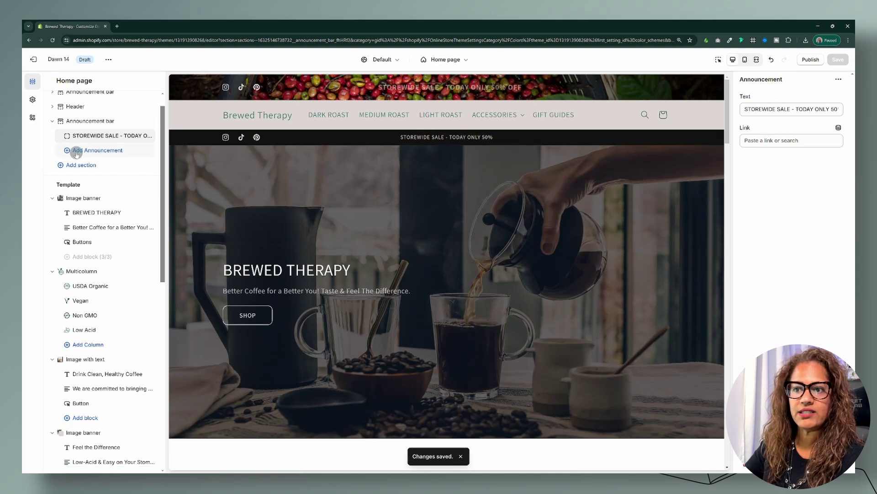
Step: Add two more announcements reading "FREE SHIPPING" and "New Coffee Blends!" to the new bar and save the theme
click(114, 152)
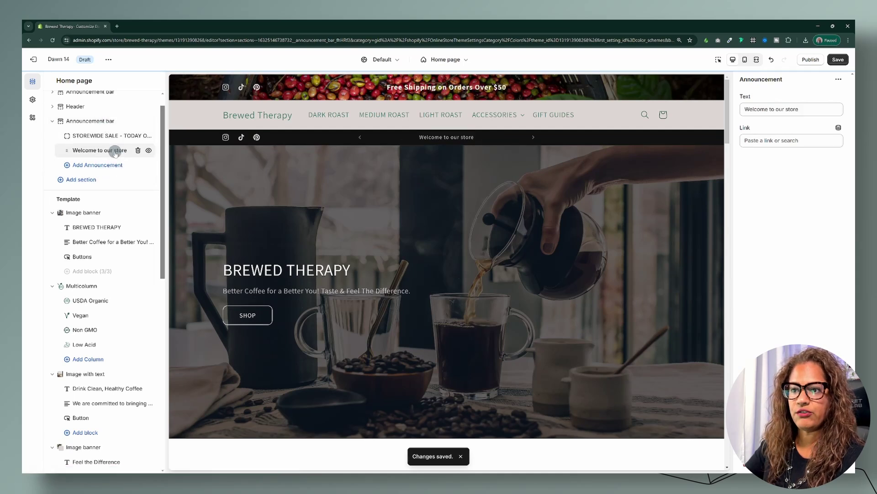
drag(827, 110, 746, 111)
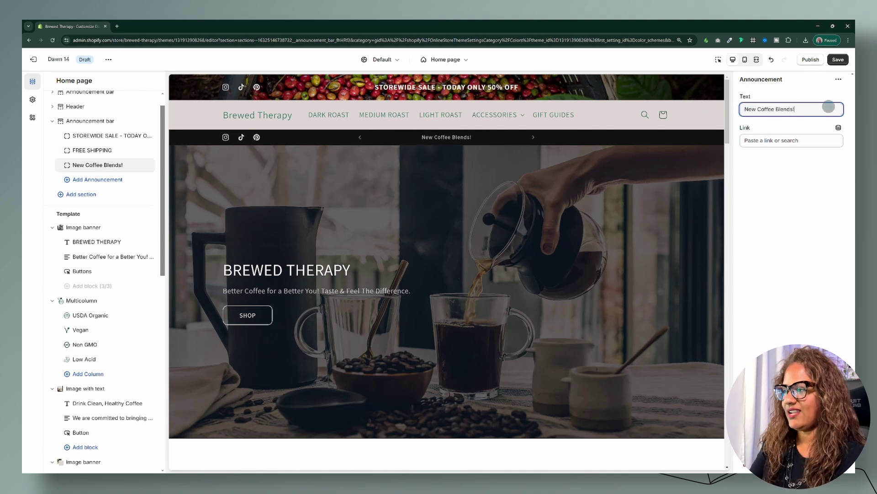
click(838, 60)
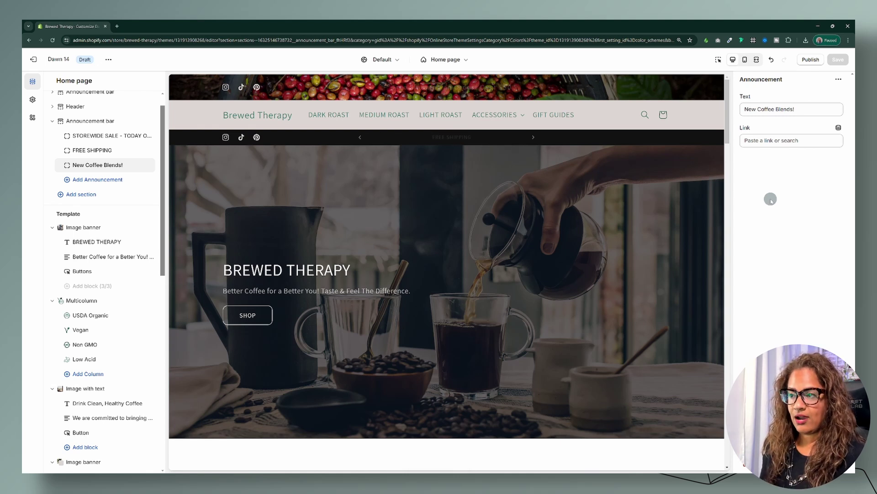
Step: Review the new announcement bar's section settings against its rotating announcements in the preview
click(104, 121)
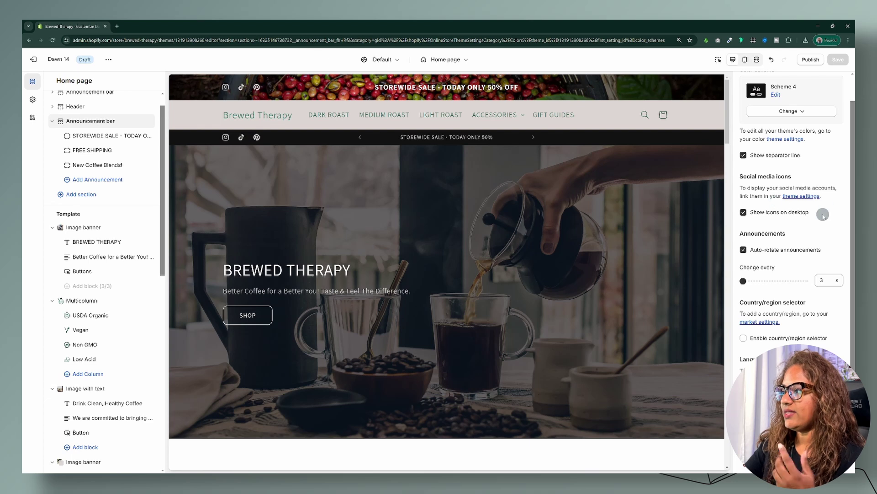
scroll(823, 214, up, 1)
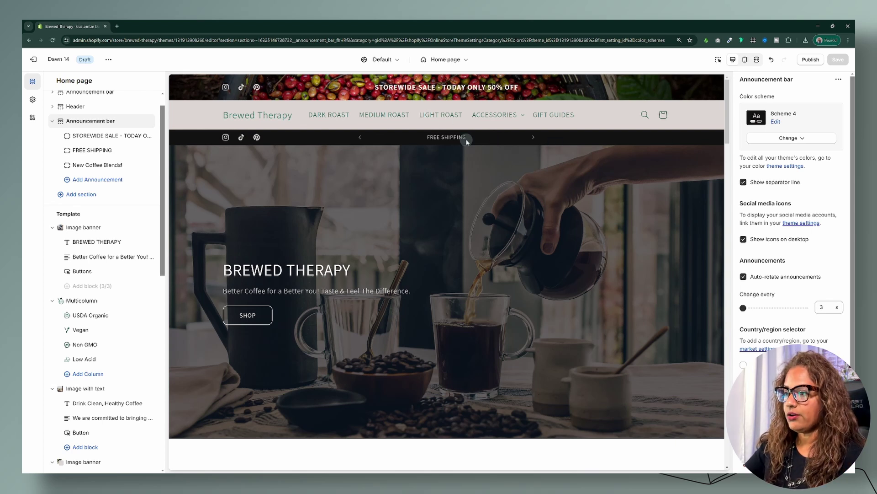
scroll(806, 285, down, 1)
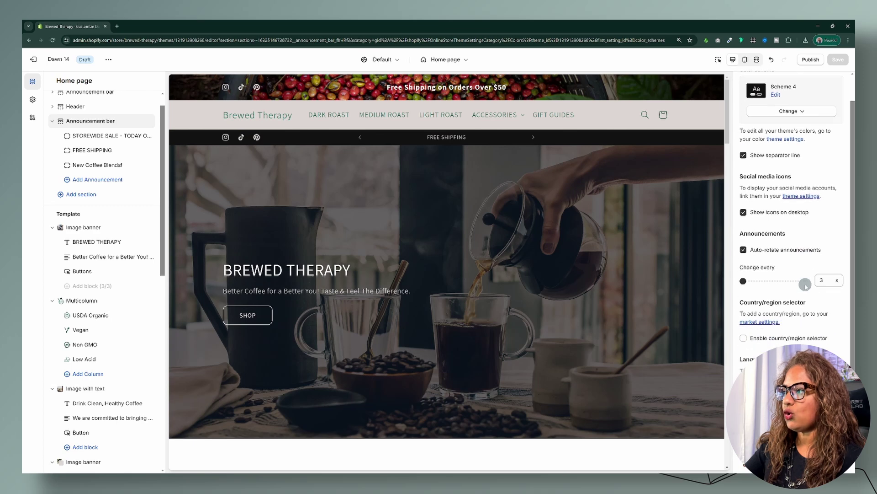
scroll(801, 295, up, 1)
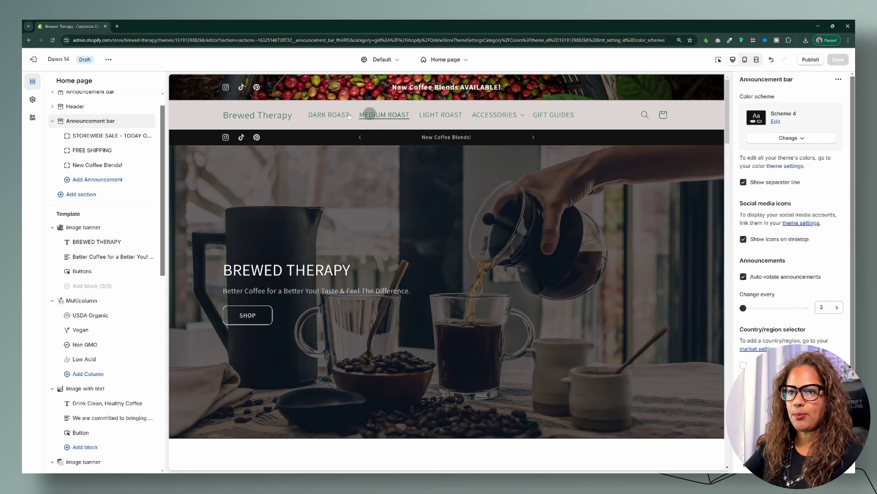
Step: Examine the theme's heading and body typography settings and the announcement bar's country and language selector options
click(33, 100)
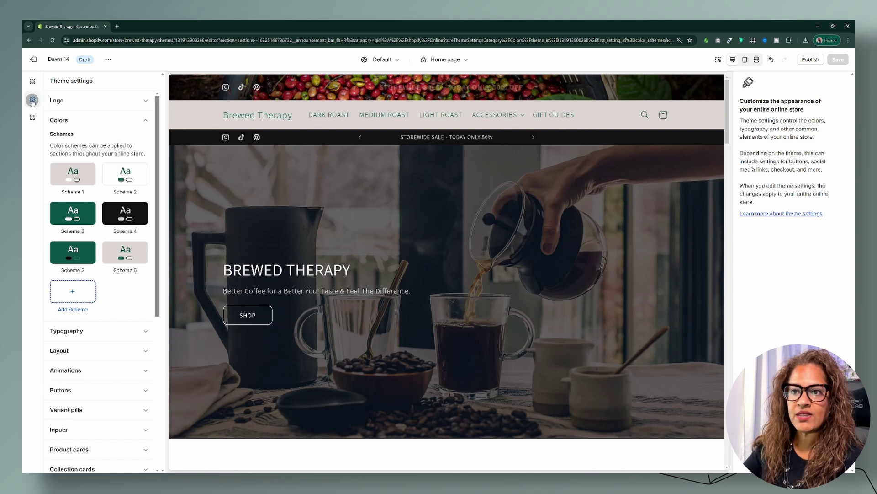
scroll(139, 201, down, 2)
click(86, 233)
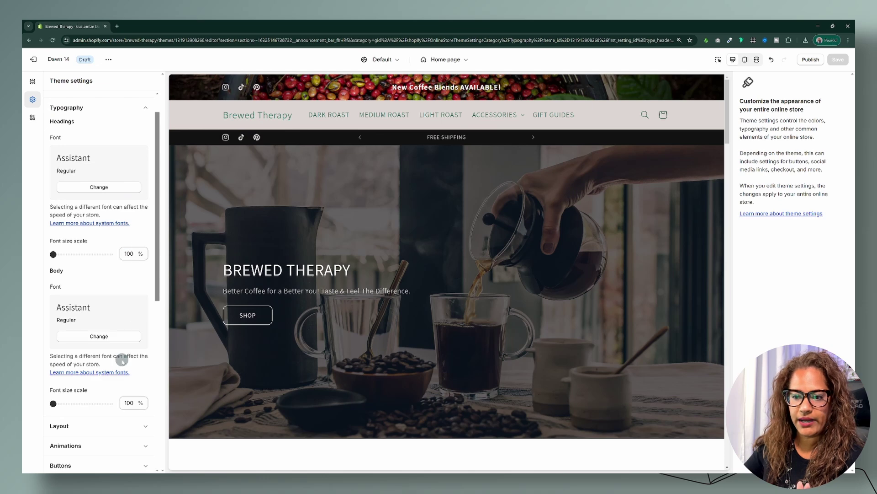
scroll(120, 356, down, 1)
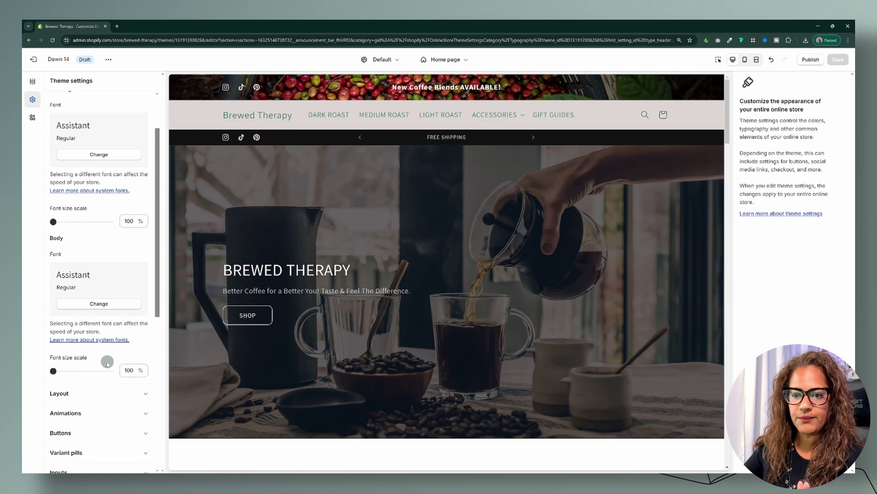
click(32, 81)
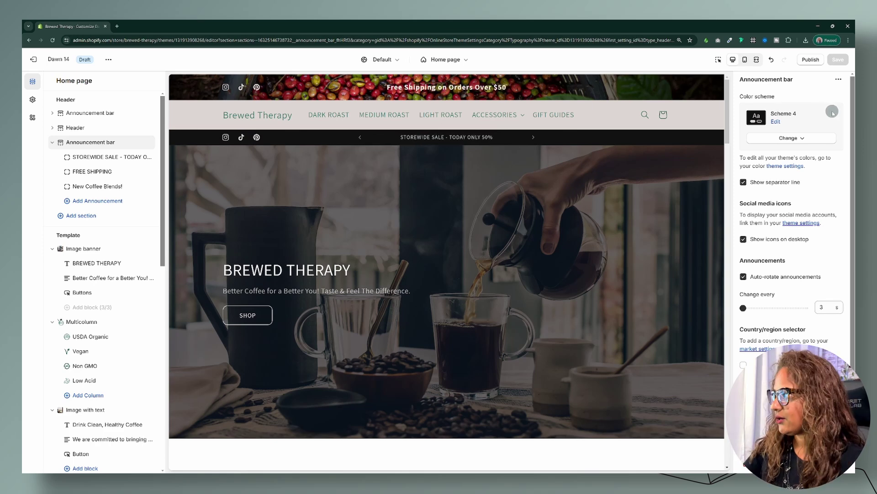
scroll(822, 254, down, 2)
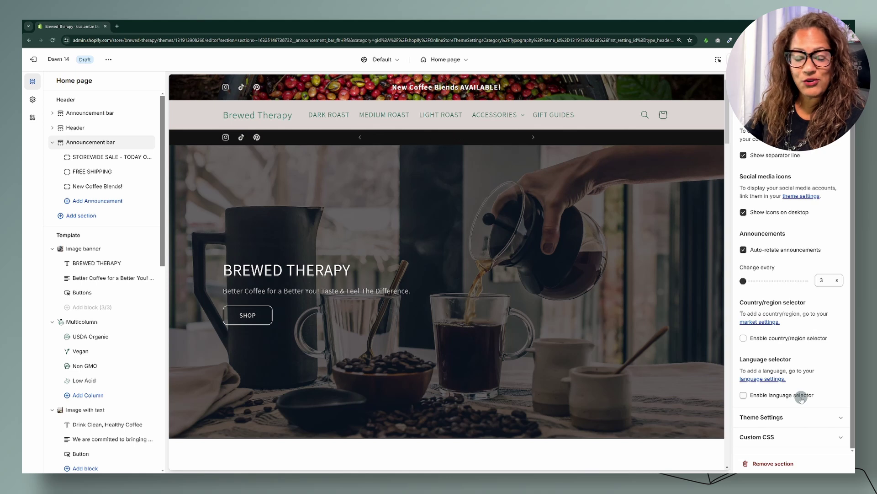
click(86, 142)
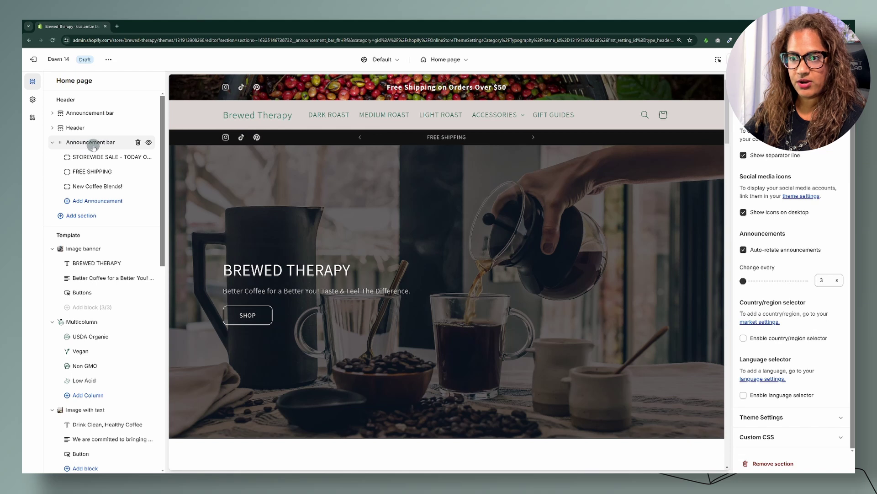
click(94, 179)
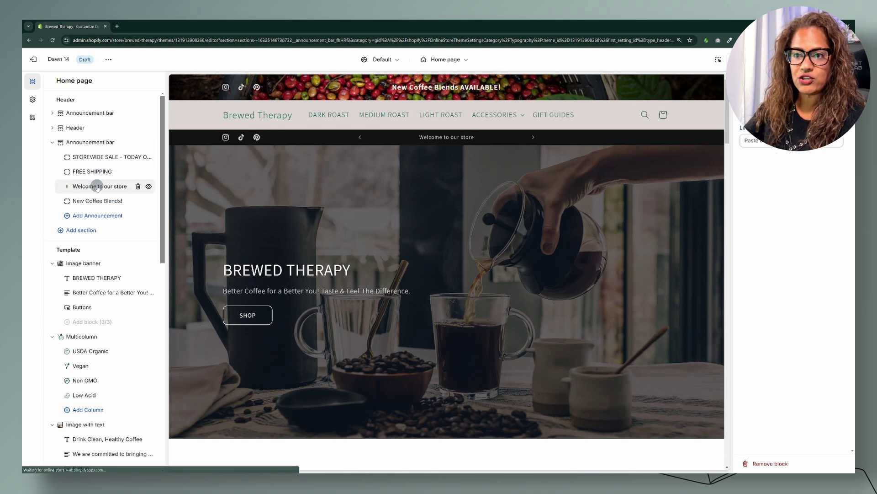
click(138, 186)
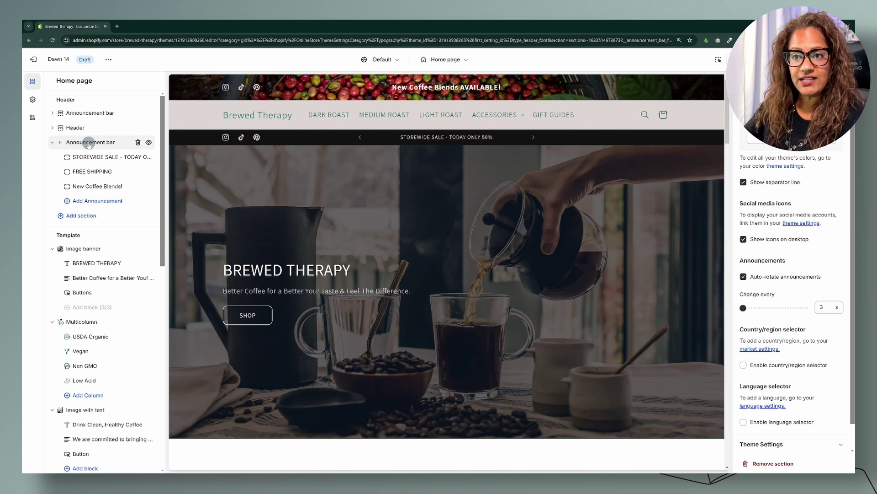
Step: Add custom CSS to the new announcement bar section styling p with color white, font-size 18px and font-weight bold
scroll(804, 392, down, 1)
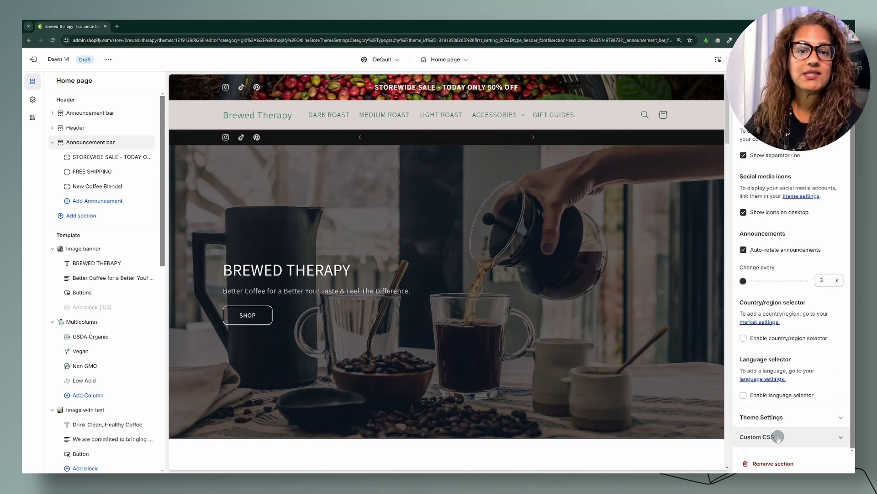
click(841, 438)
scroll(791, 382, down, 3)
click(781, 403)
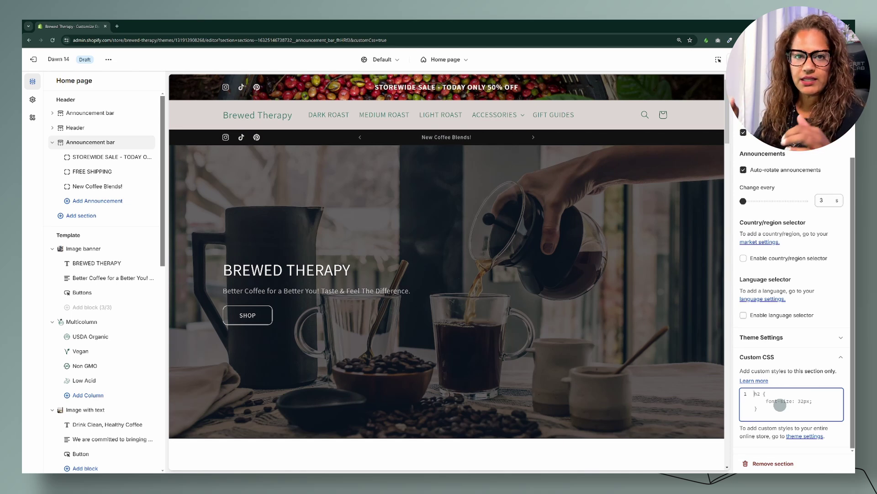
text(p {   color: white;   font-size: 18px;   font-weight: bold; })
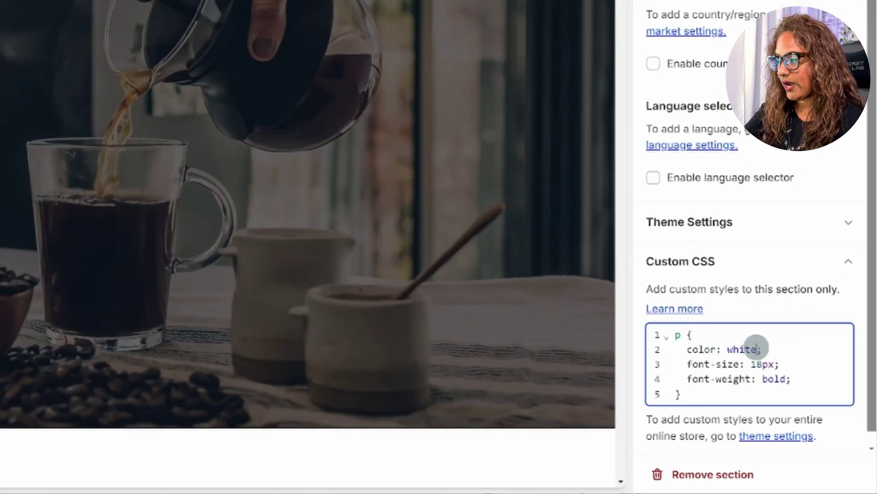
drag(758, 348, 728, 349)
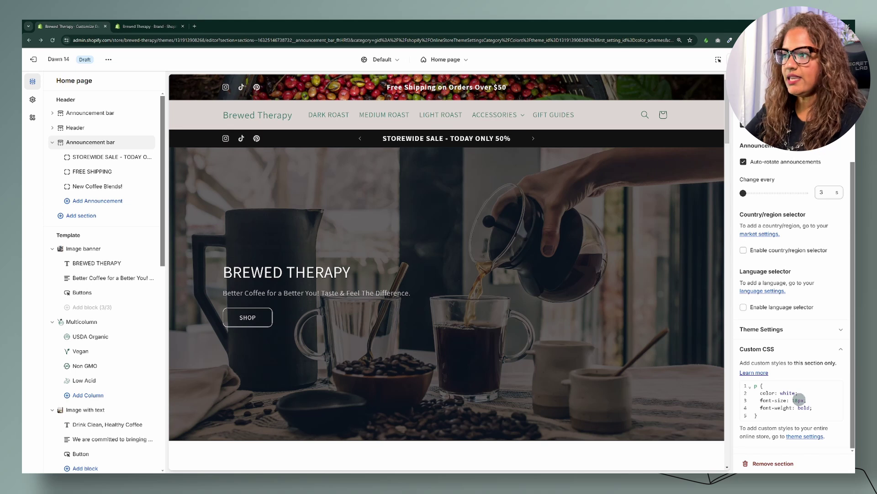
Step: Try the announcement bar without the font-size line in its custom CSS, and restore the line
drag(808, 400, 755, 400)
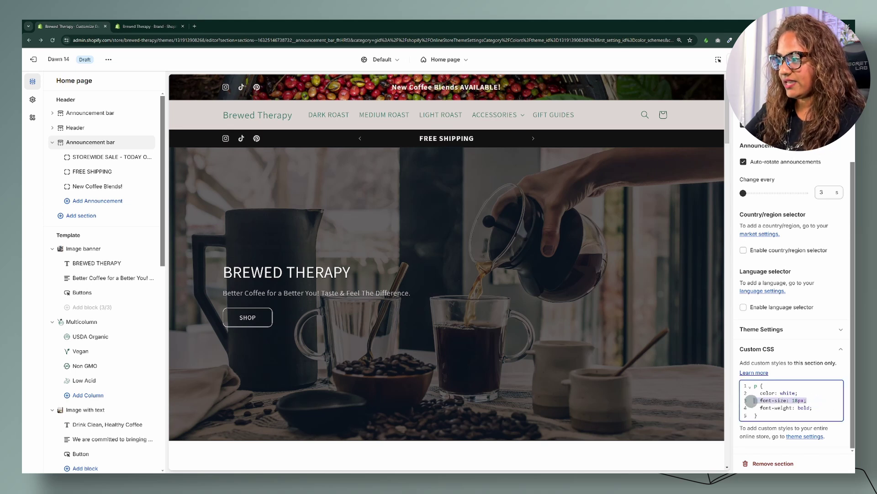
key(BackSpace)
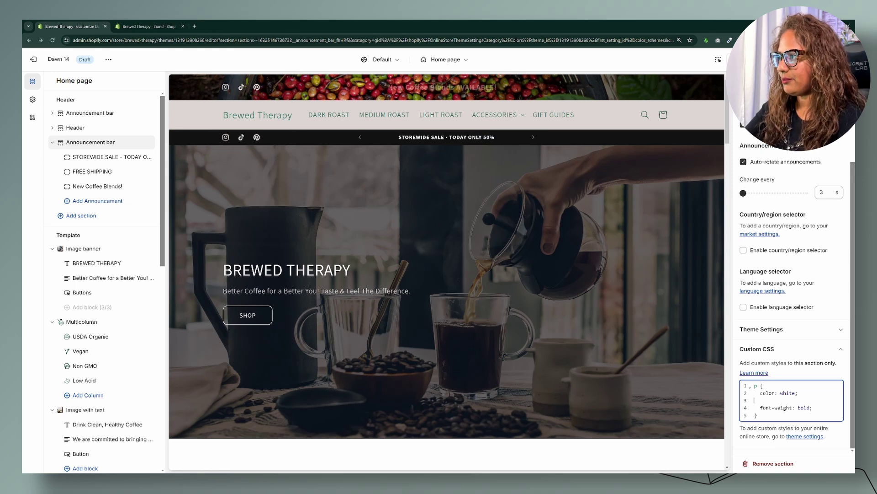
key(ctrl+z)
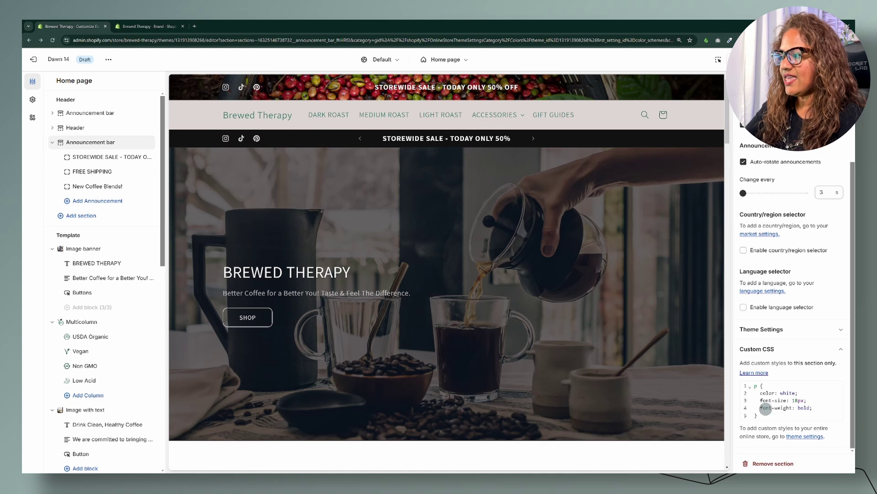
click(817, 408)
key(shift+Home)
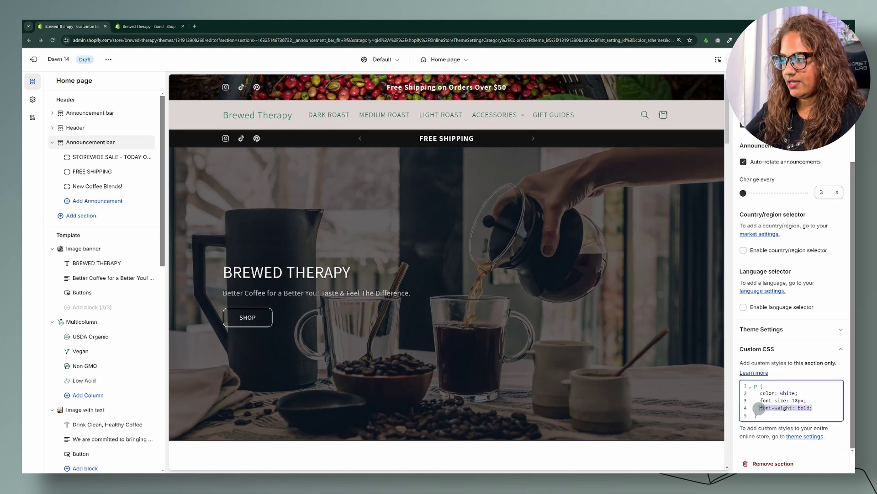
click(817, 410)
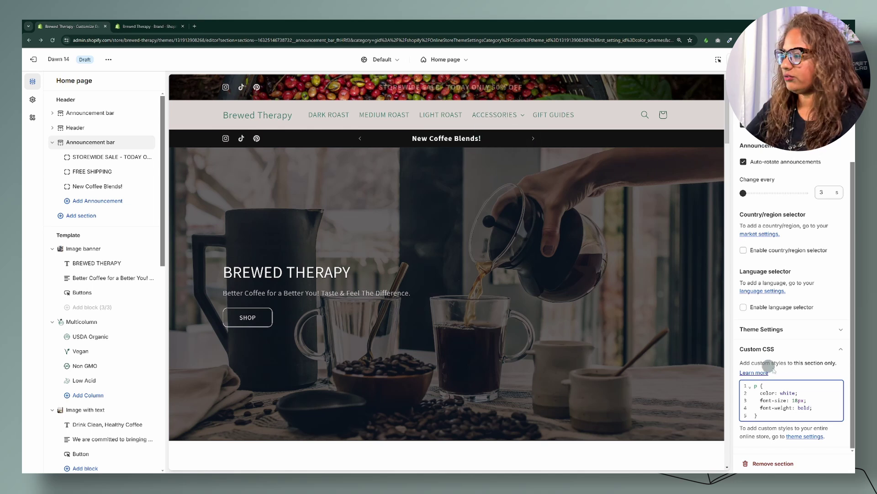
Step: Add "padding: 20px;" below the font-weight line of the announcement bar's p rule and save the theme
click(814, 411)
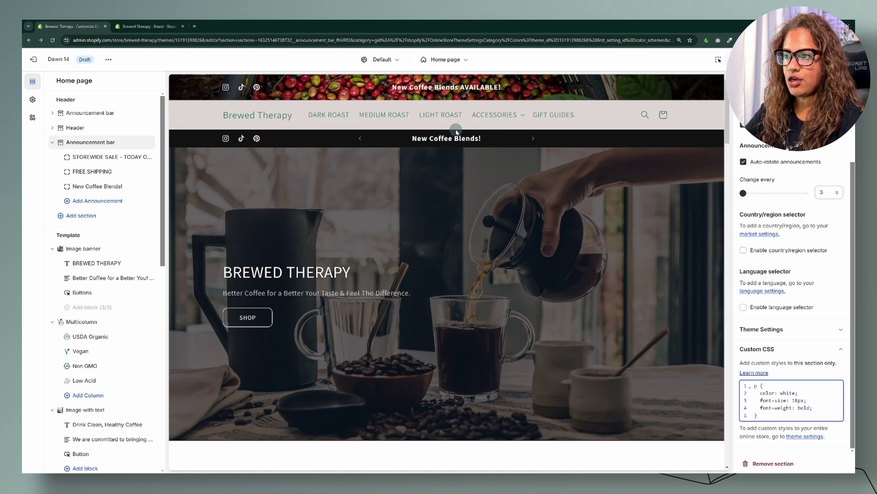
key(Return)
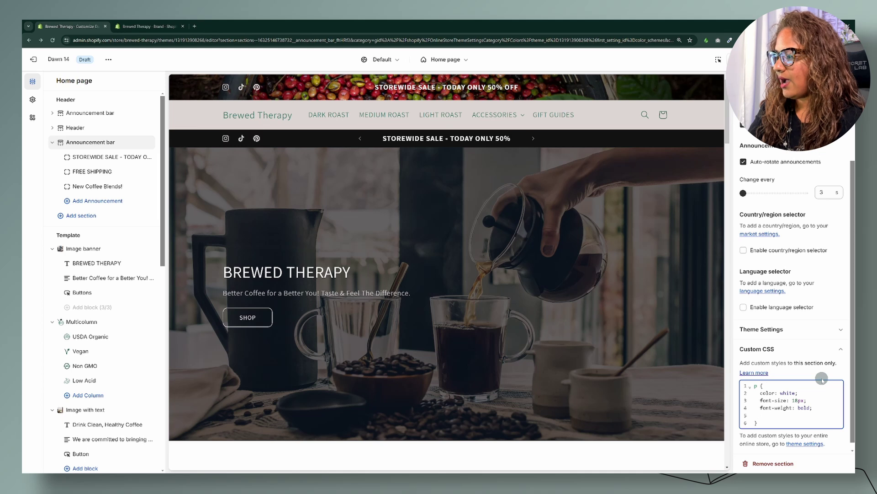
text(padding)
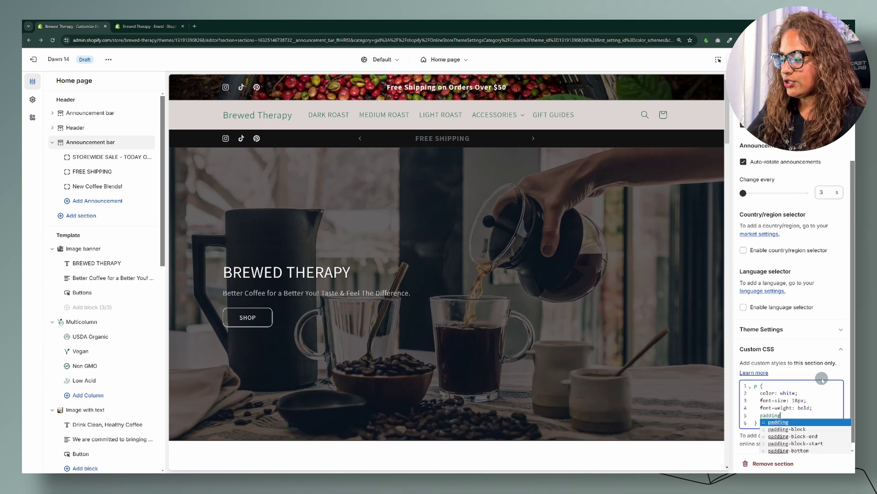
text(: 2)
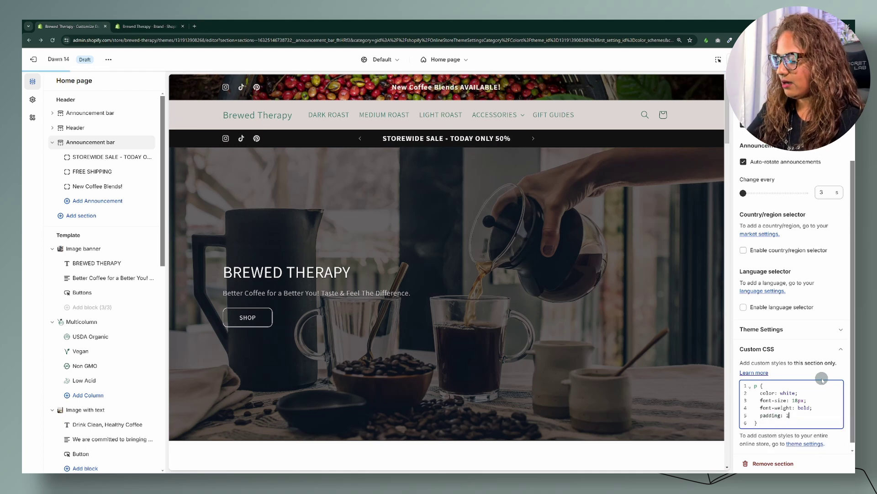
text(0px;)
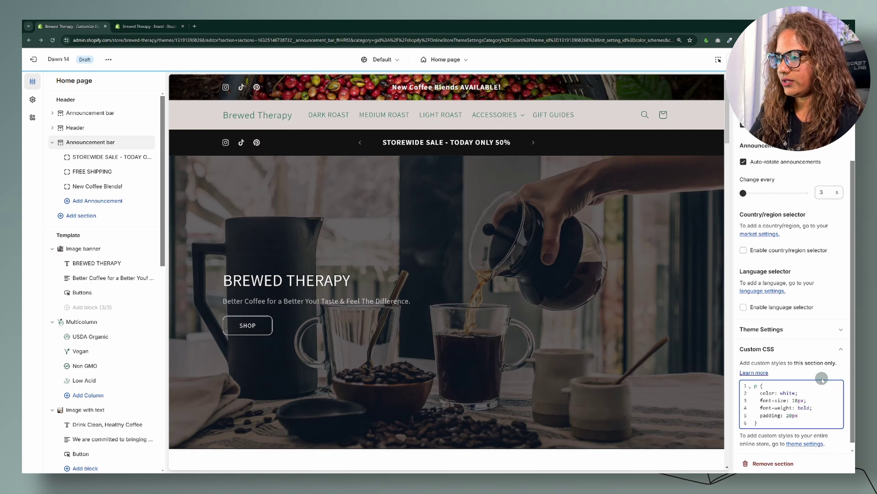
key(ctrl+s)
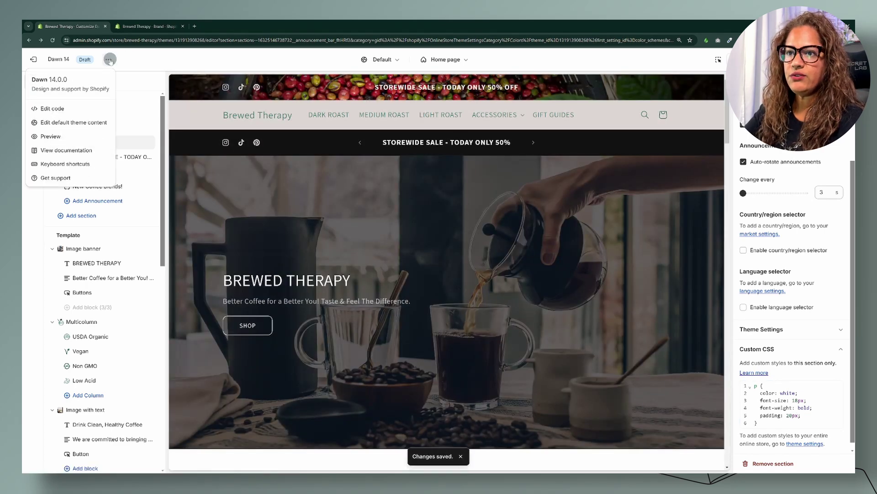
Step: Preview the Dawn 14 draft storefront in a separate tab and return to the theme editor
click(51, 136)
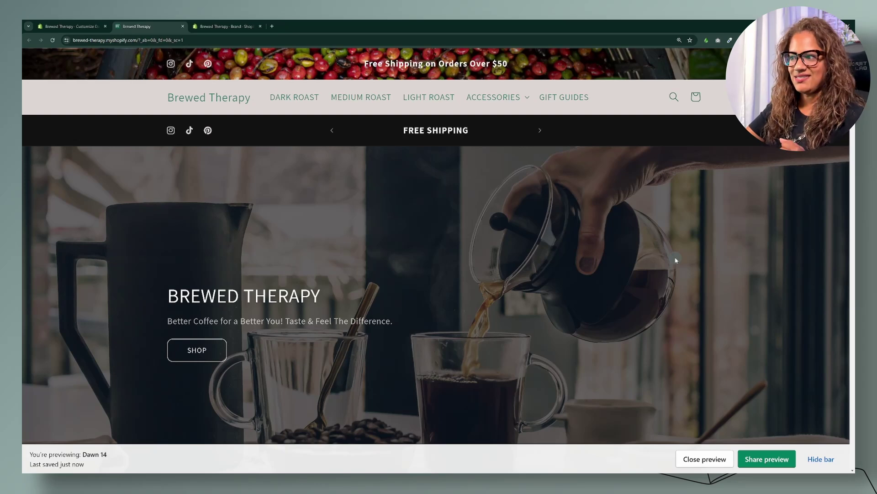
key(ctrl+shift+Tab)
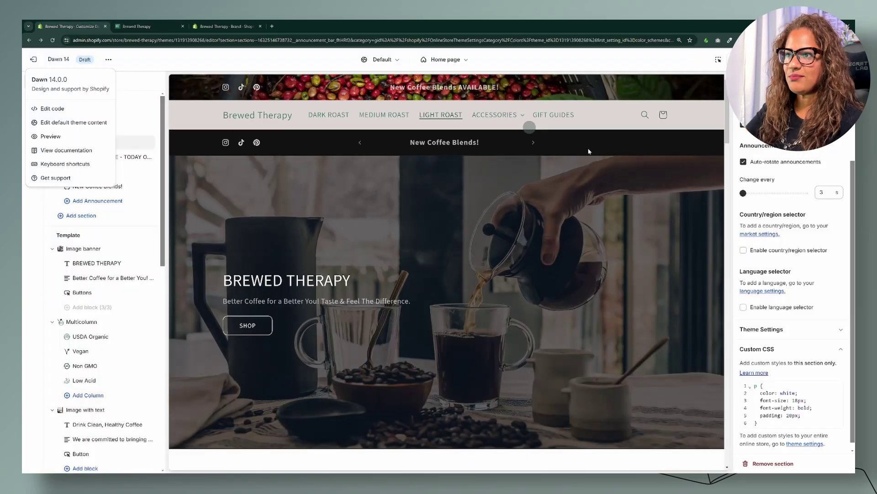
click(579, 145)
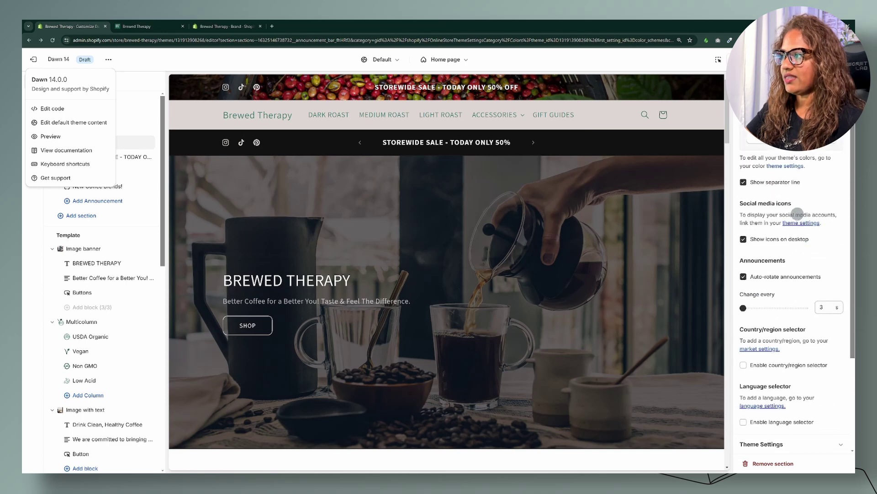
Step: Try Scheme 1 and Scheme 3 as the new announcement bar's color scheme and compare them with its custom CSS
click(792, 138)
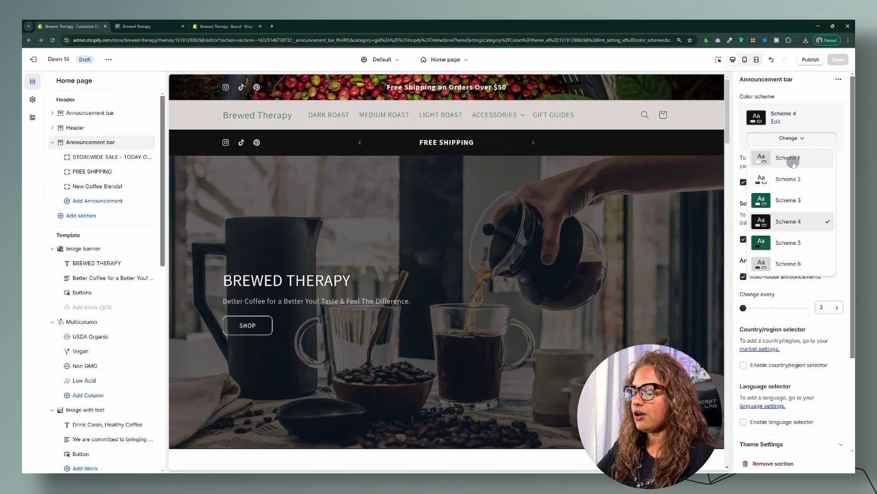
click(792, 160)
click(791, 137)
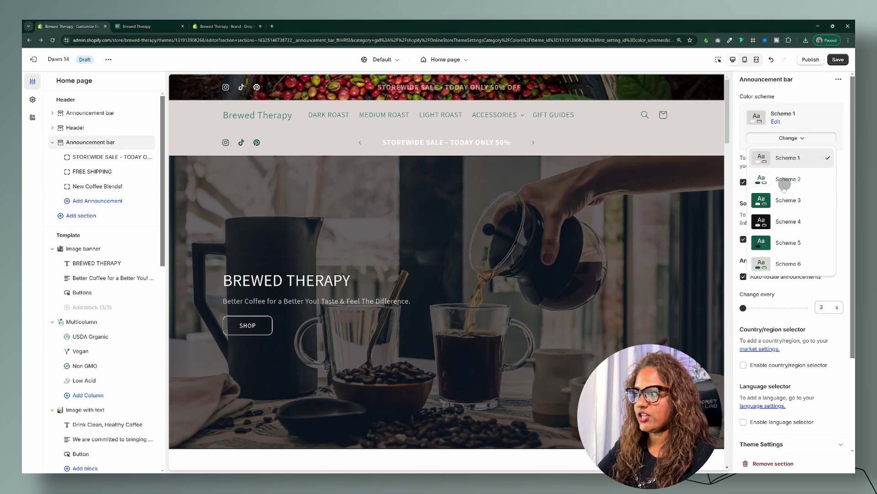
click(793, 200)
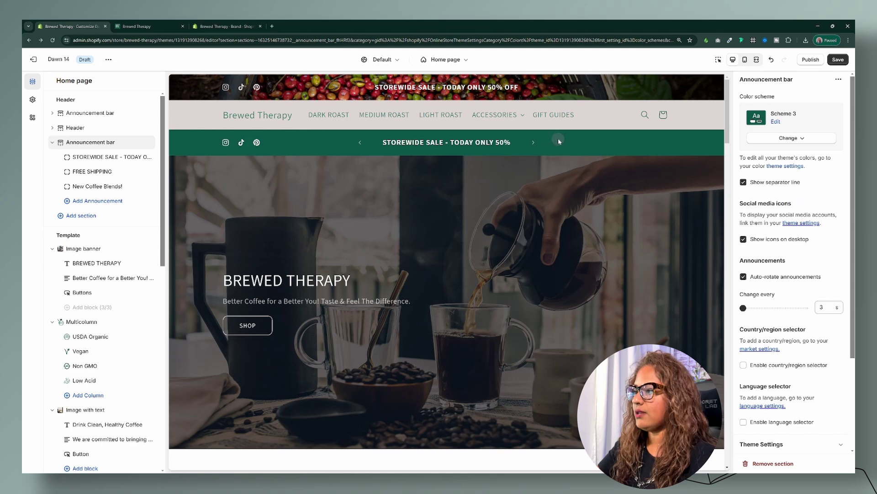
scroll(769, 384, down, 3)
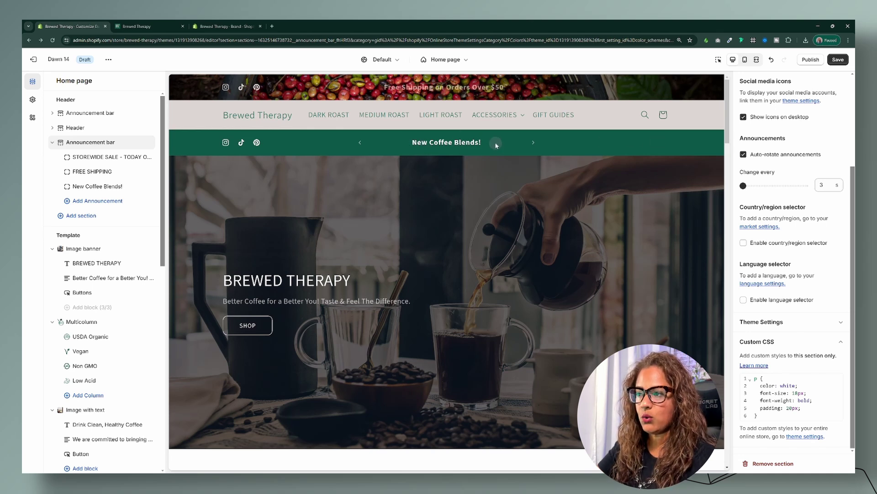
scroll(821, 200, up, 3)
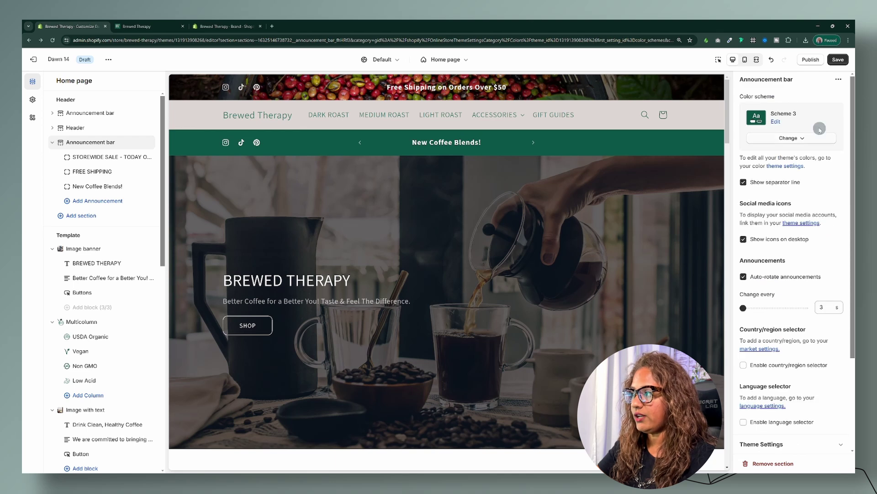
Step: Try Scheme 6 on the new announcement bar against its white custom text, and set the color scheme back to Scheme 4
click(791, 138)
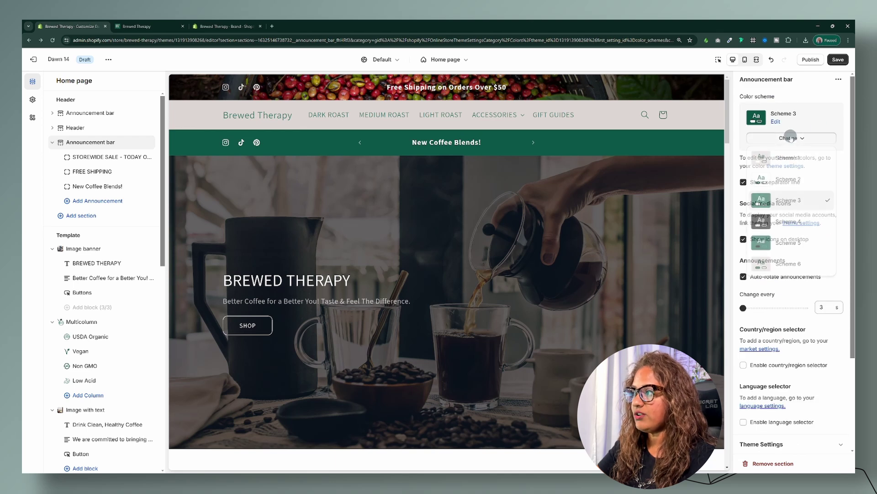
click(782, 266)
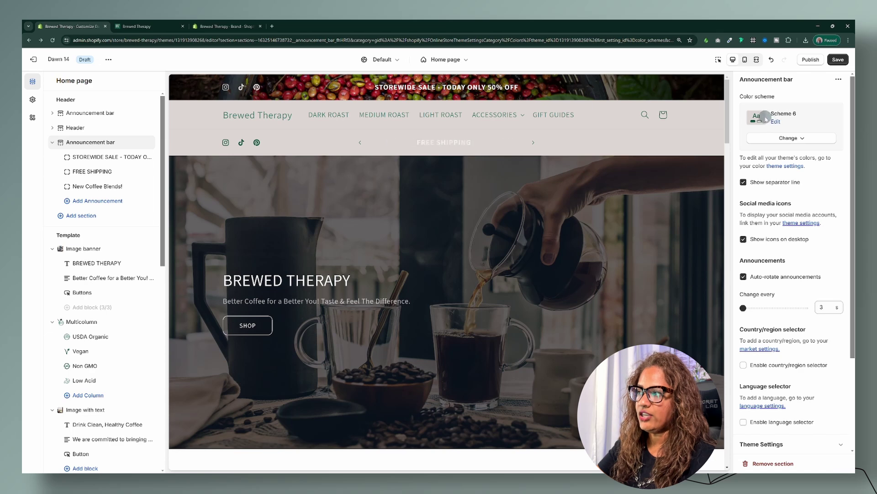
scroll(768, 291, down, 3)
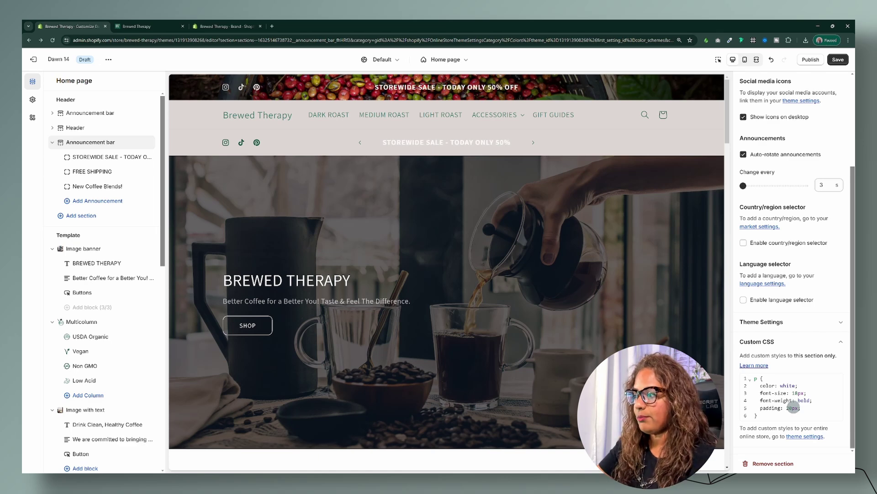
click(604, 147)
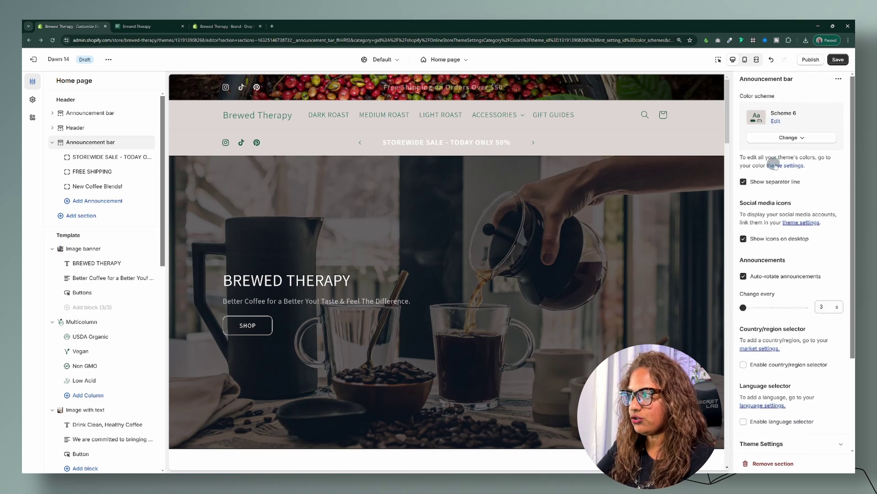
click(789, 137)
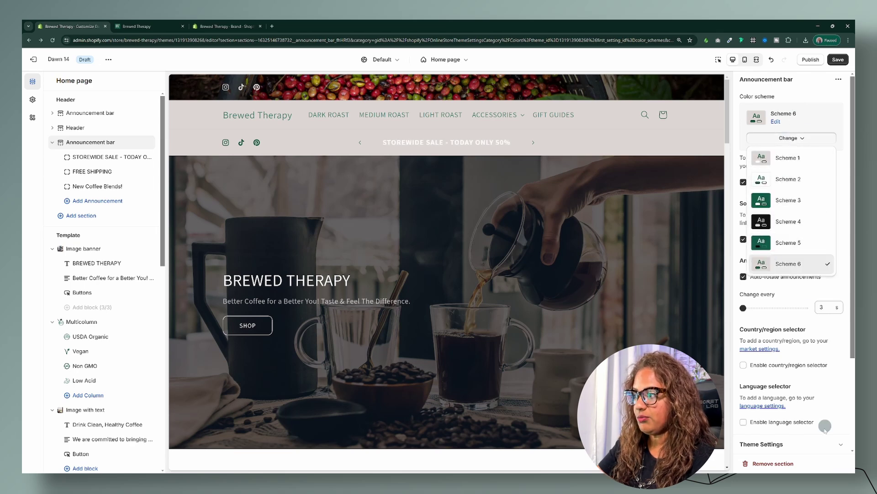
scroll(777, 402, down, 3)
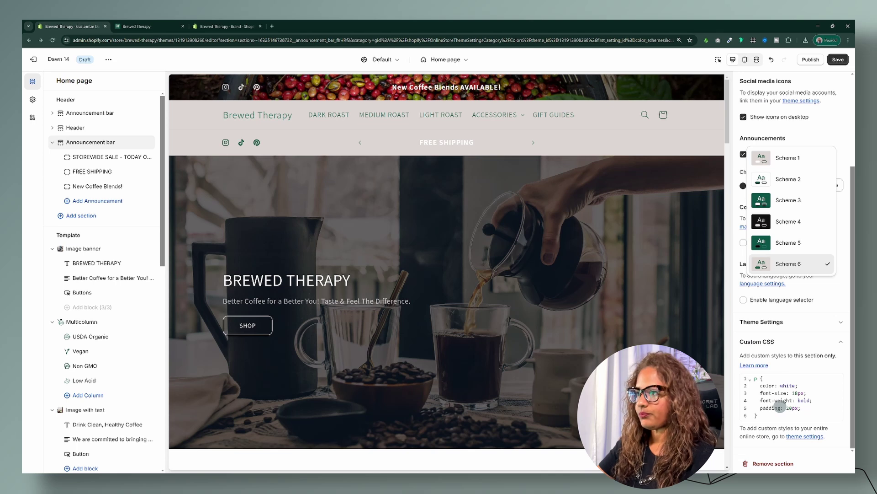
click(791, 223)
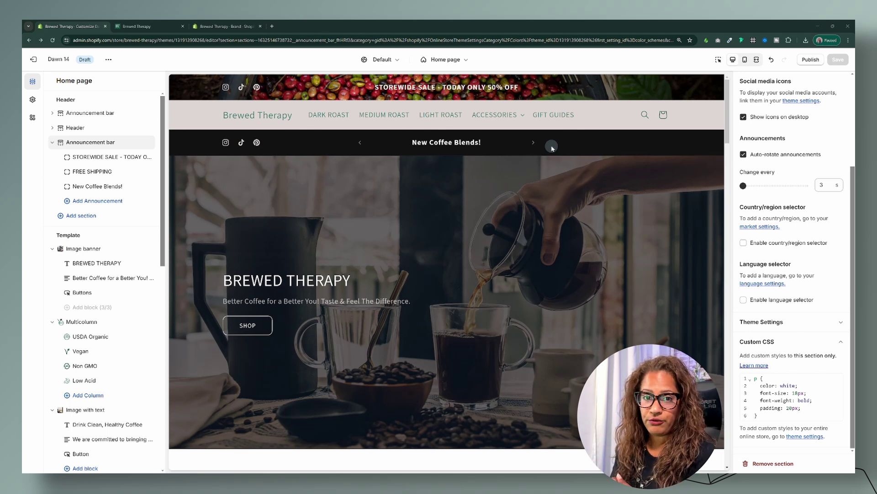
Step: Add a .slider-button rule with "display: none;" below the p rule to hide the new announcement bar's navigation arrows
click(777, 415)
key(Return)
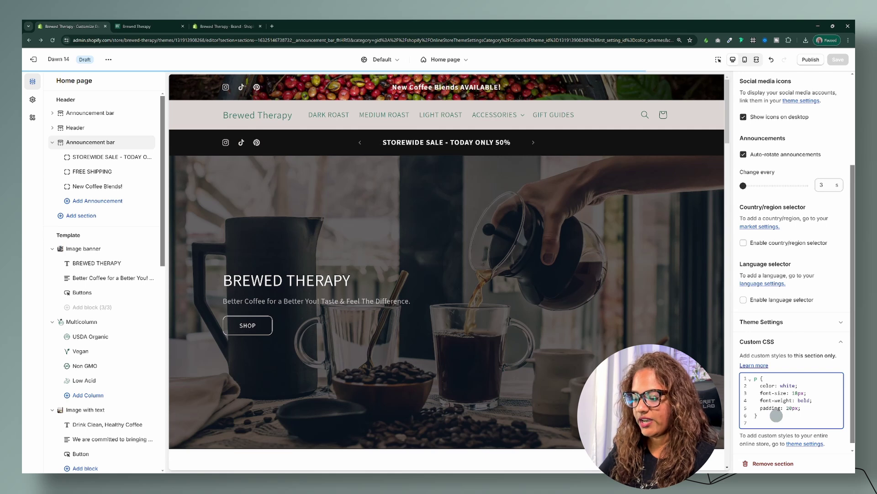
text(.slider-button {   display: none; })
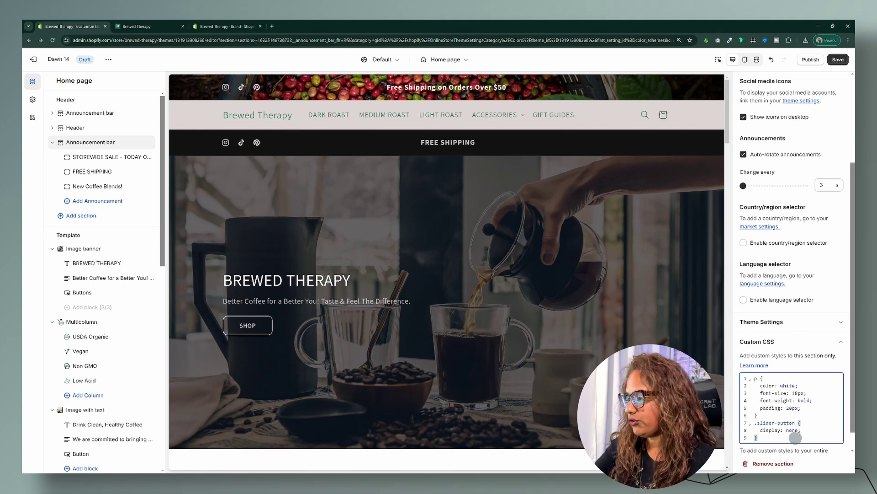
Step: Try replacing "display: none;" with "color: yellow;" in the .slider-button rule to recolor the new announcement bar's arrows
double_click(780, 430)
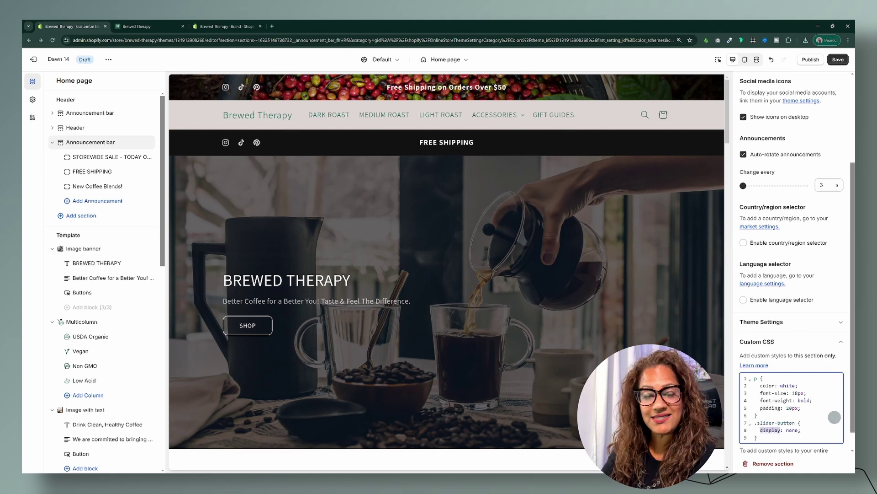
text(color)
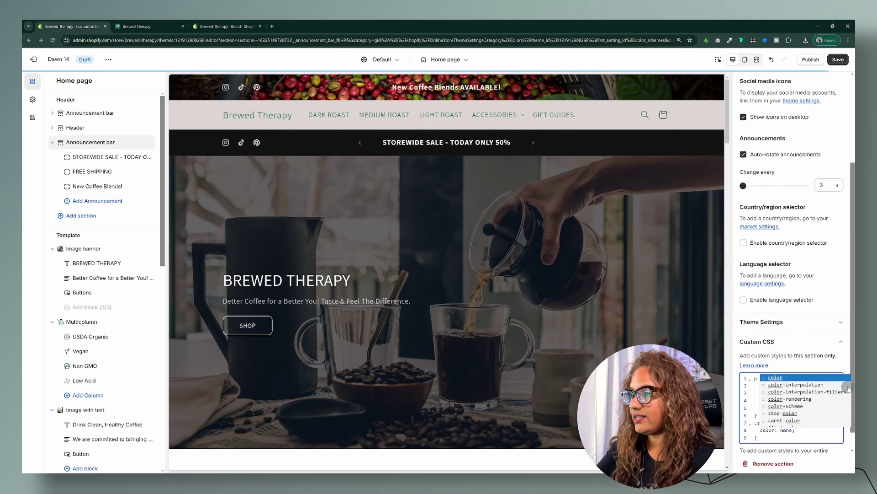
drag(794, 430, 781, 431)
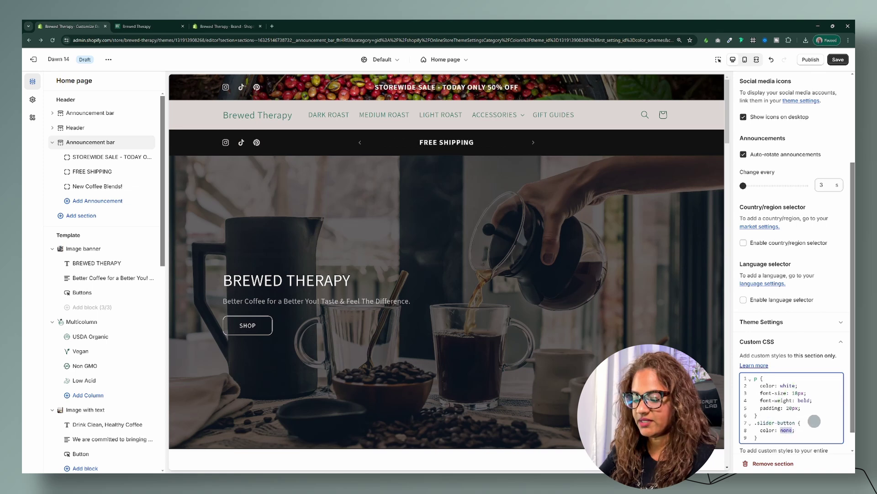
text(yellow)
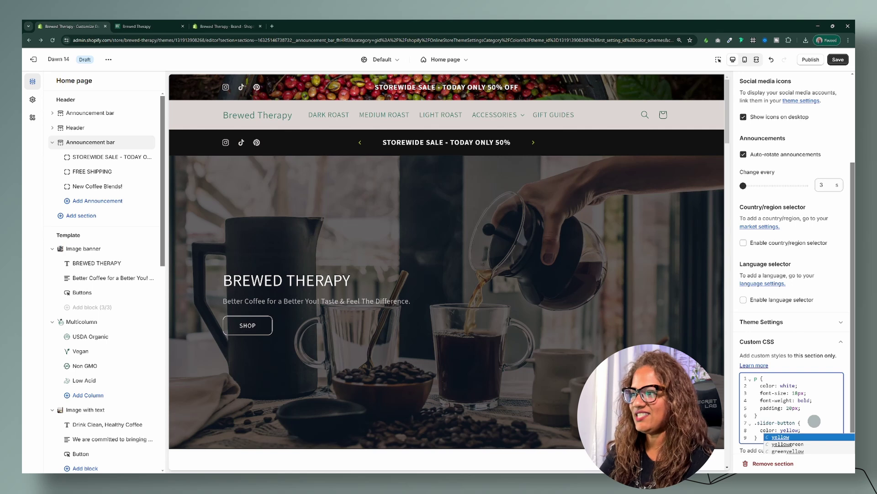
Step: Try "red" as the .slider-button color and undo the edits back to "display: none;"
key(BackSpace)
key(BackSpace)
key(BackSpace)
key(BackSpace)
key(BackSpace)
key(BackSpace)
text(re)
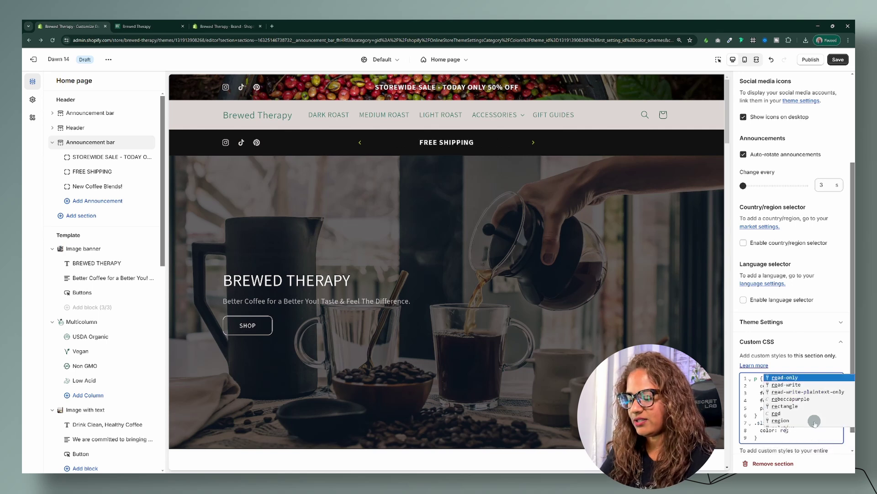
text(d)
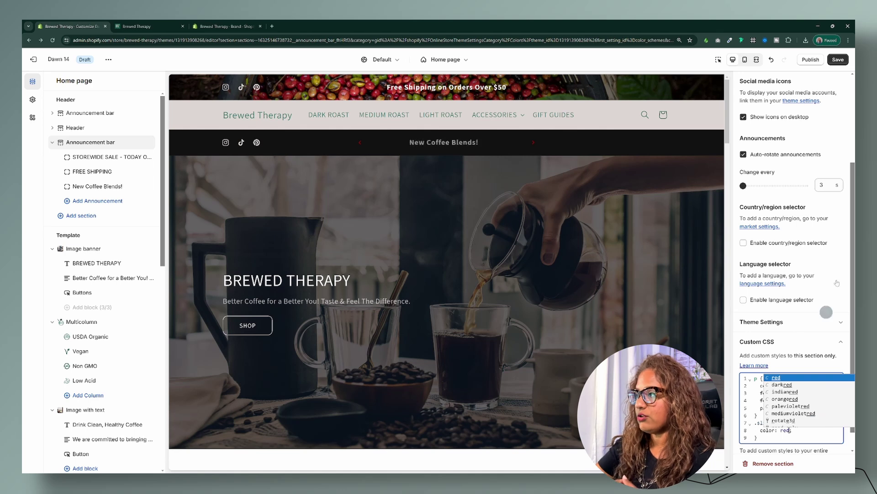
click(771, 61)
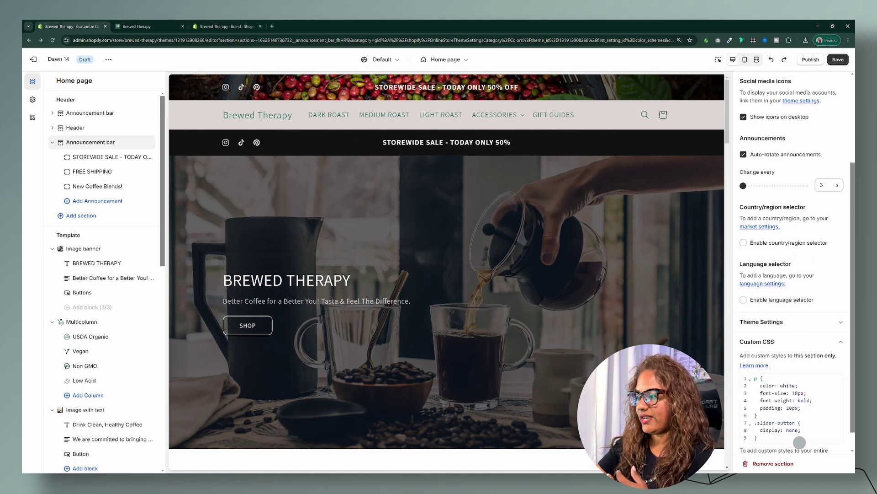
Step: Save the theme and add a .utility-bar rule with background url("IMAGE_URL"), background-repeat no-repeat and background-size cover below the .slider-button rule
click(839, 59)
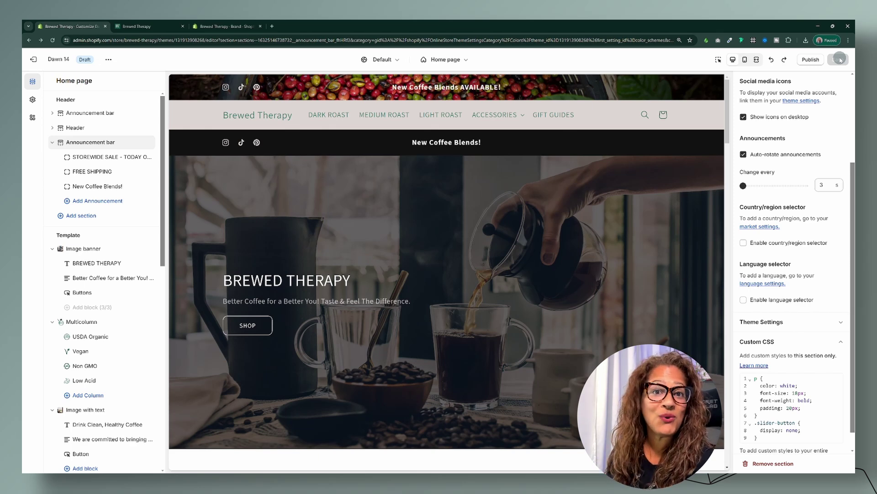
click(777, 437)
key(Return)
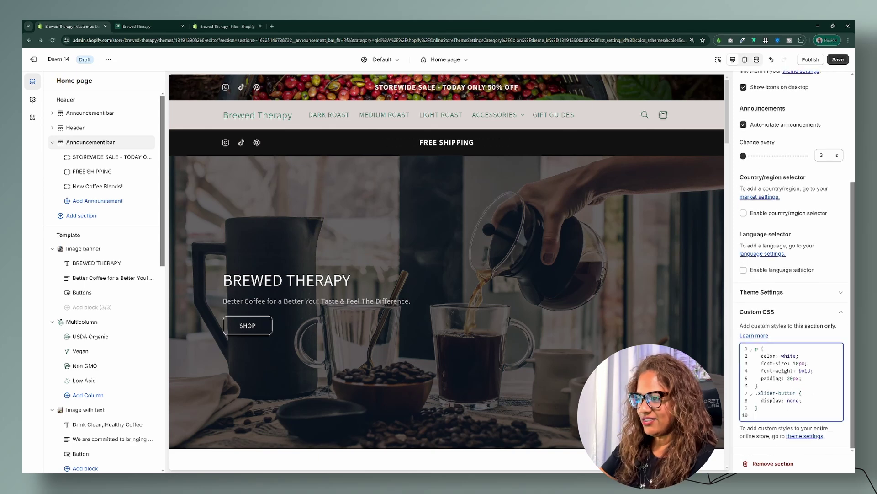
text(.utility-bar {   background: url("IMAGE_URL");   background-repeat: no-repeat;   background-size: cover; })
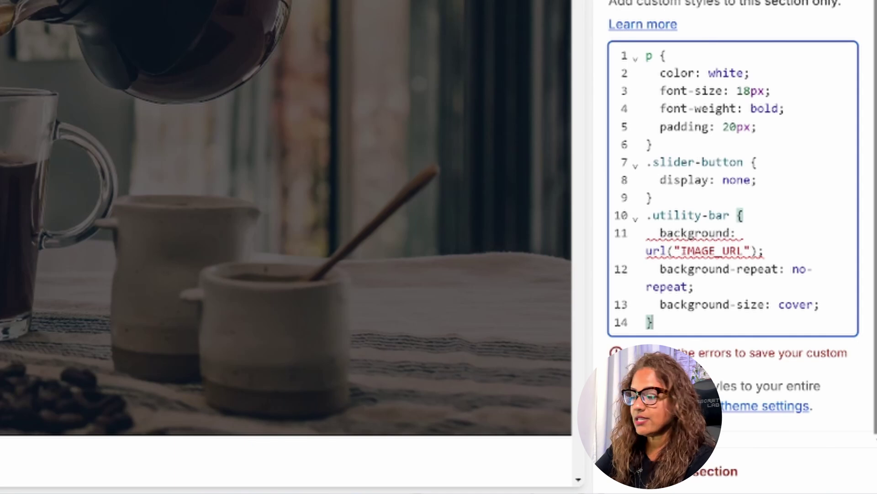
mouse_move(704, 251)
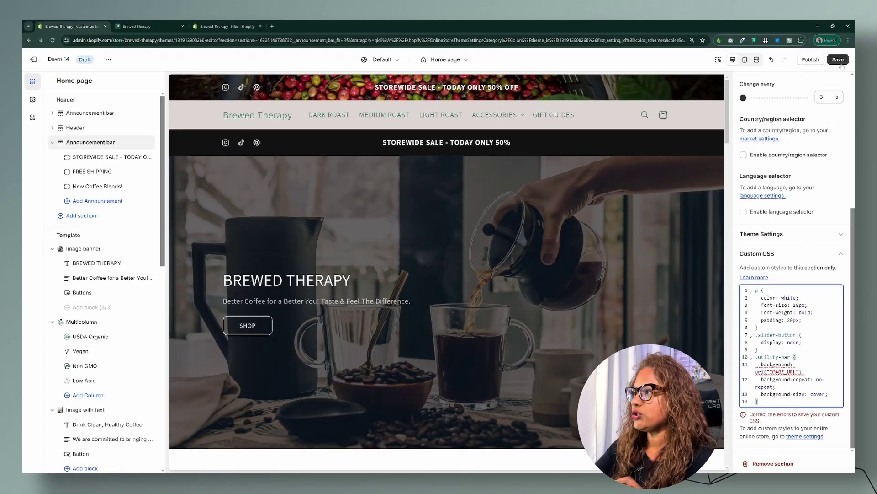
click(840, 63)
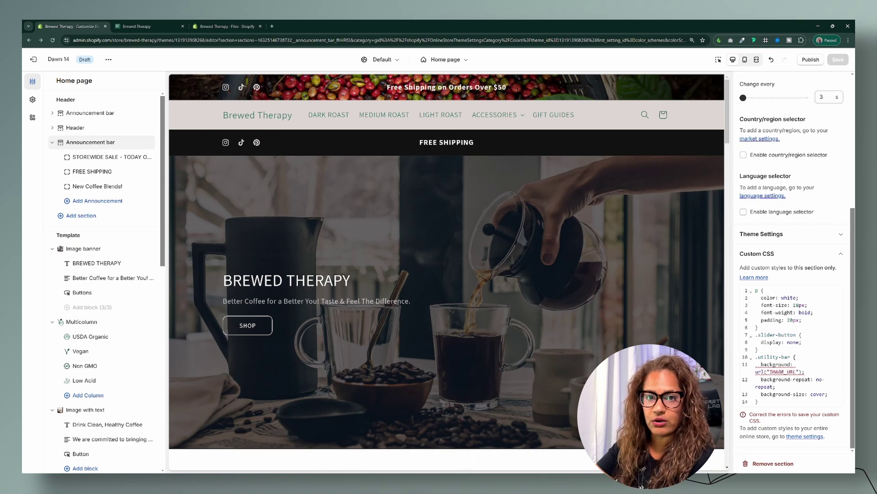
Step: Glance at the storefront preview and open the store's content Files page in the separate Shopify admin tab
click(138, 31)
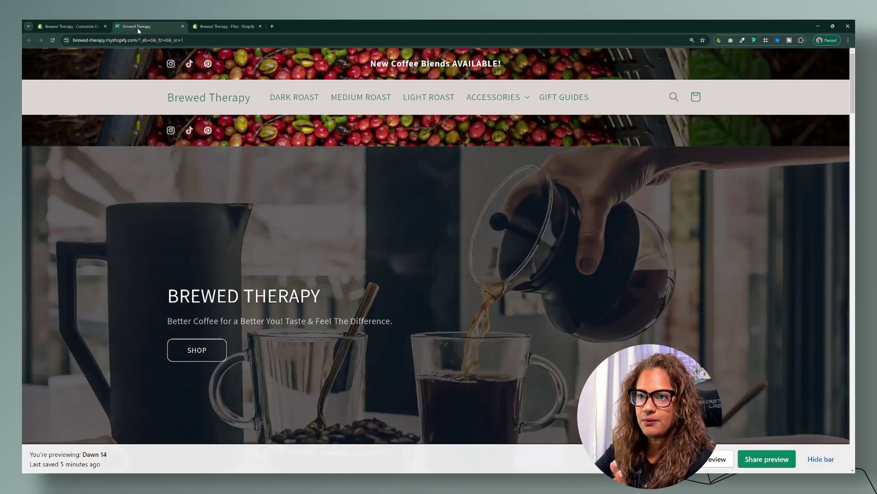
click(230, 28)
click(49, 83)
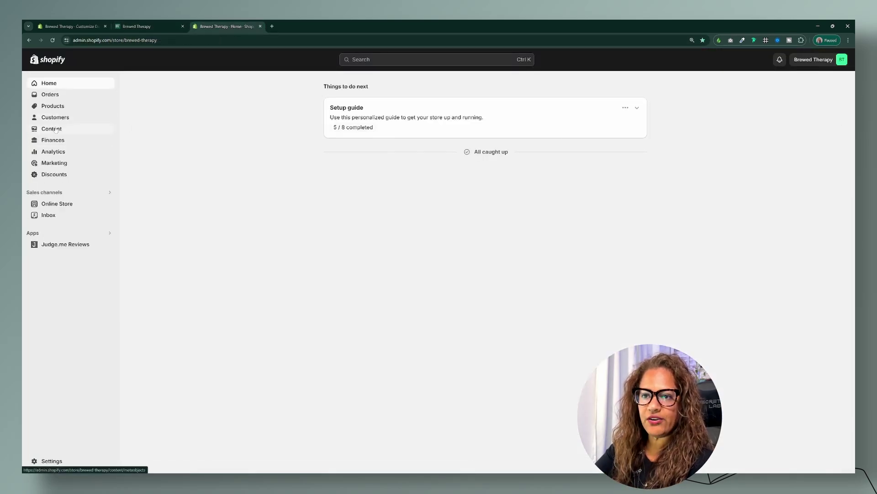
click(56, 132)
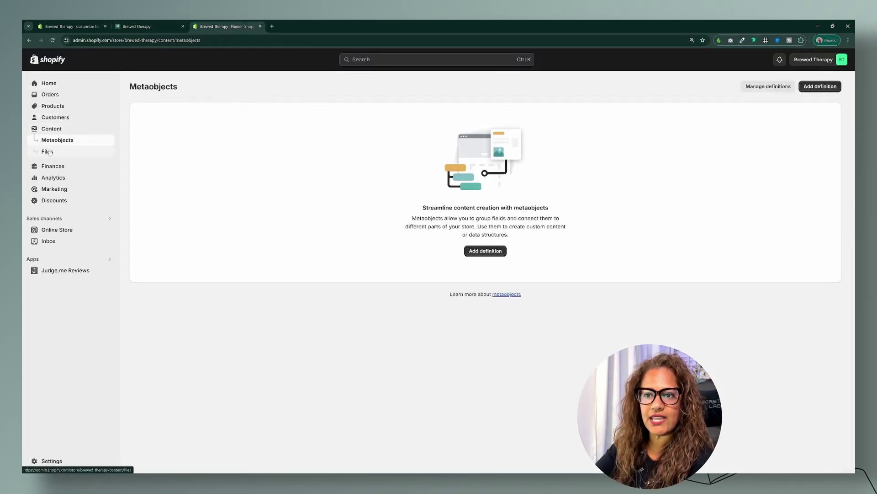
click(48, 152)
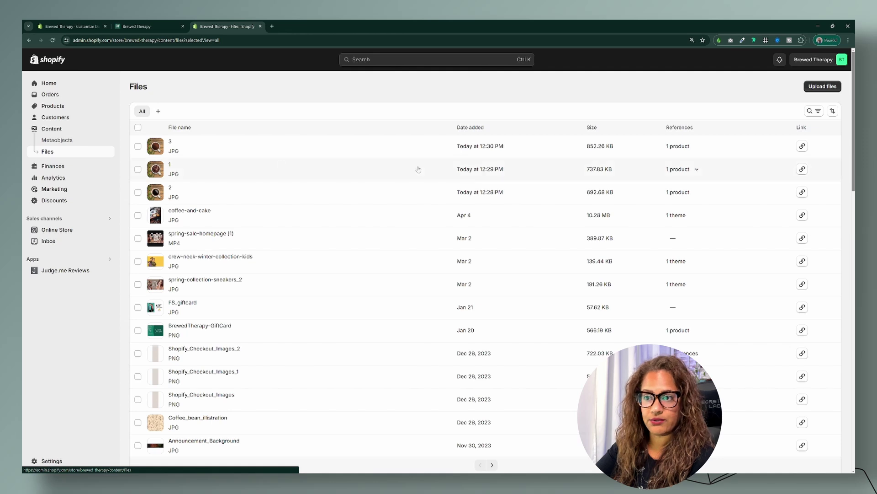
Step: Upload Organic-Coffee-Beans-brewed-therapy.jpg from the Downloads folder to the store's files
click(827, 87)
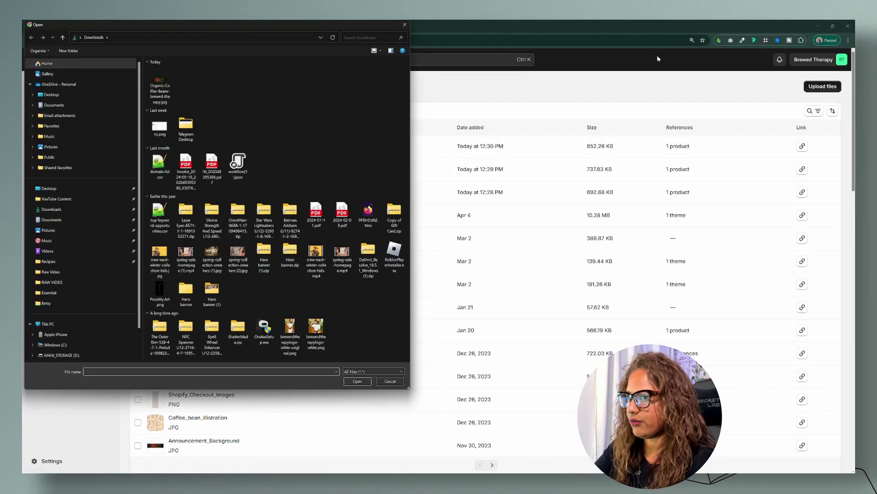
click(161, 89)
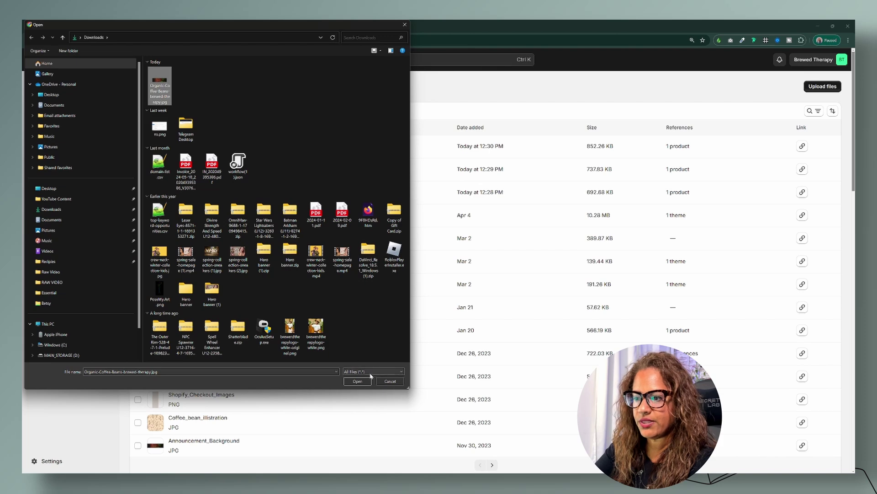
click(356, 381)
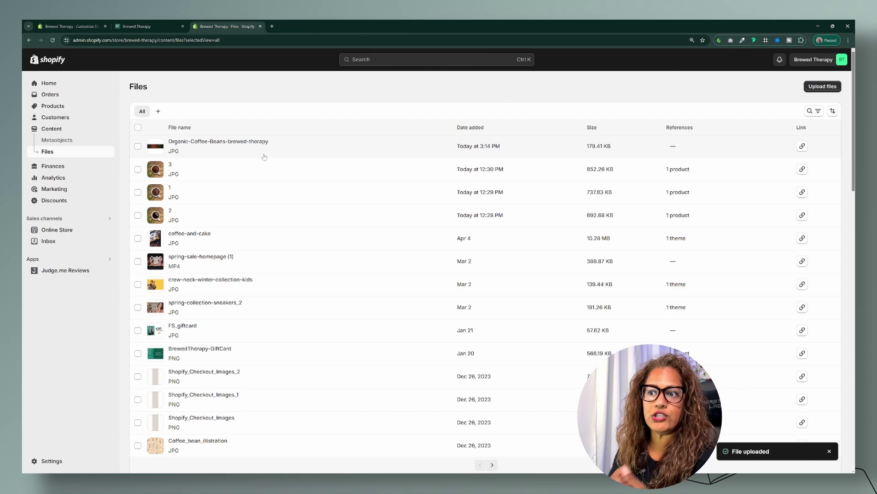
Step: Preview the uploaded Organic-Coffee-Beans-brewed-therapy image, close the preview and copy the file's link
click(148, 151)
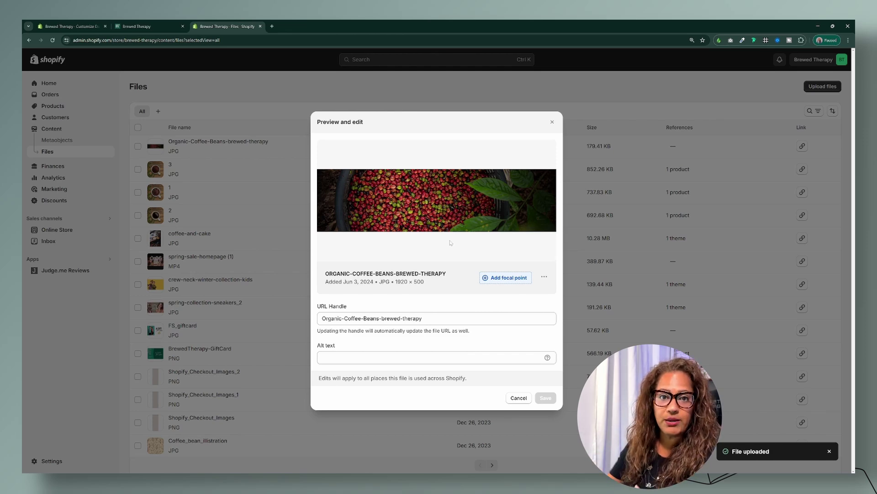
click(309, 149)
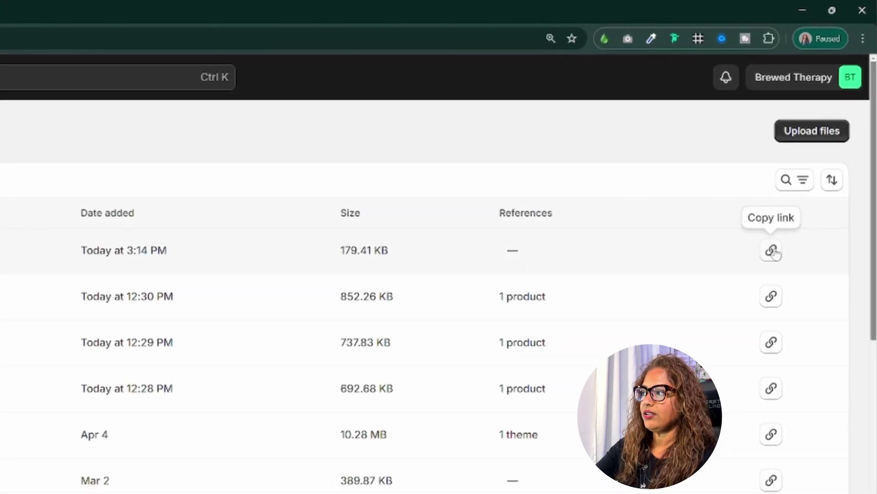
click(772, 253)
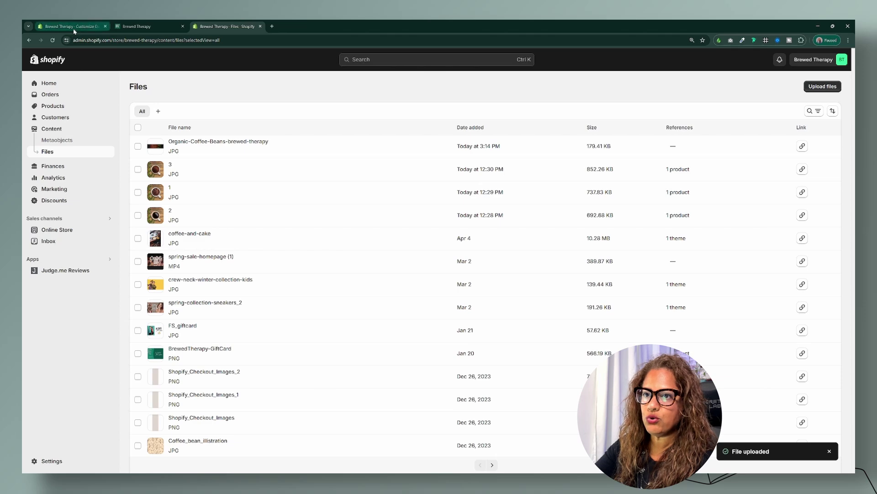
Step: Back in the theme editor, replace the IMAGE_URL placeholder in the .utility-bar rule with the copied image link and save the theme
click(48, 26)
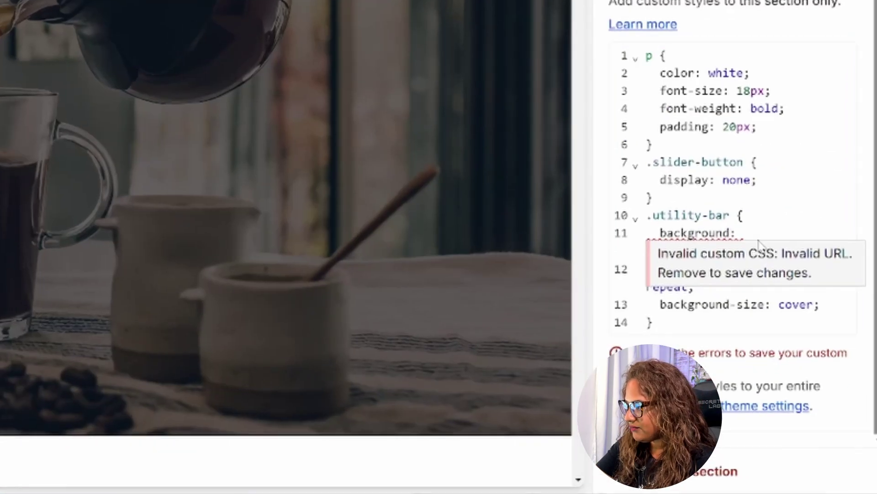
click(796, 364)
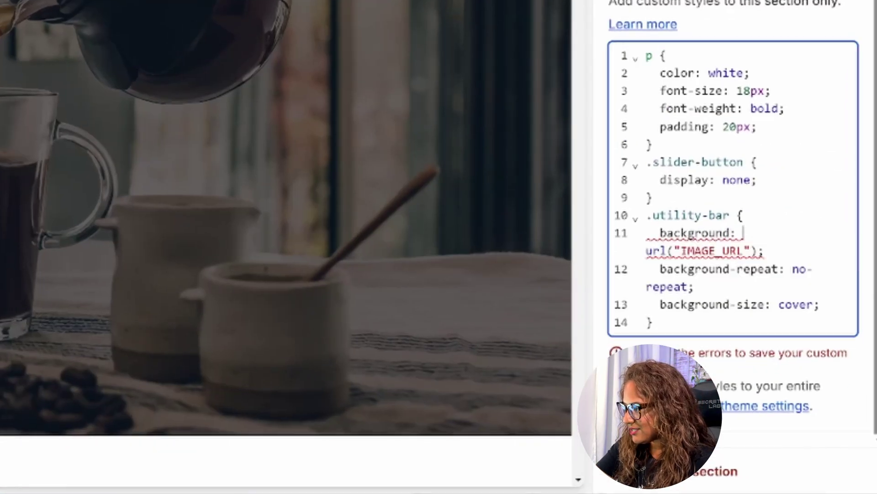
click(743, 251)
key(BackSpace)
key(BackSpace)
key(BackSpace)
key(BackSpace)
key(BackSpace)
key(BackSpace)
key(BackSpace)
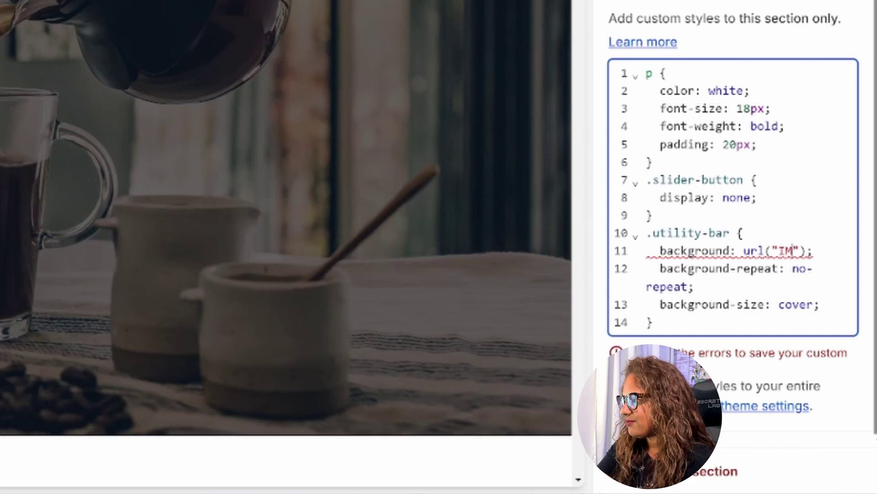
key(BackSpace)
key(BackSpace)
key(ctrl+v)
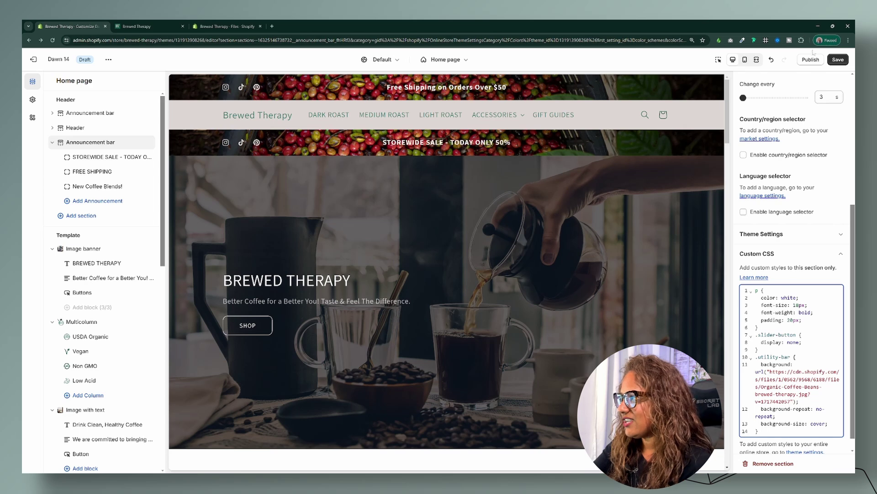
click(838, 60)
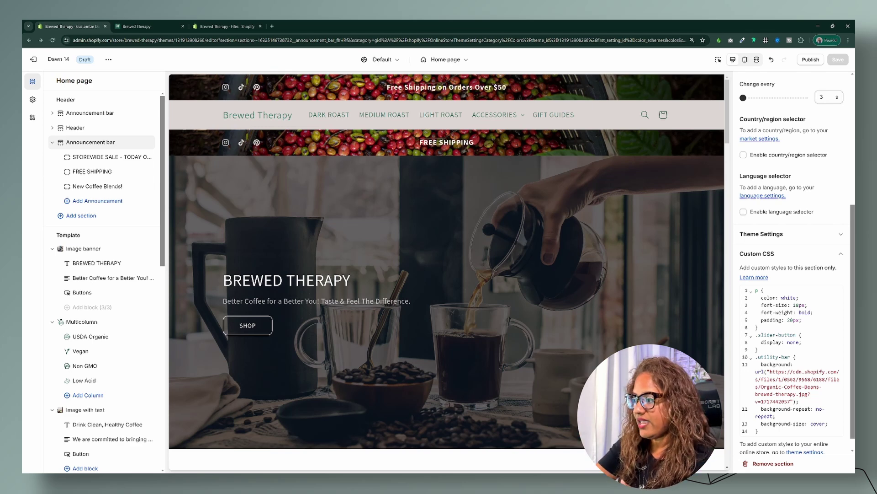
Step: Try removing the background-repeat and background-size lines from the .utility-bar rule, and undo the removal
drag(829, 424, 750, 409)
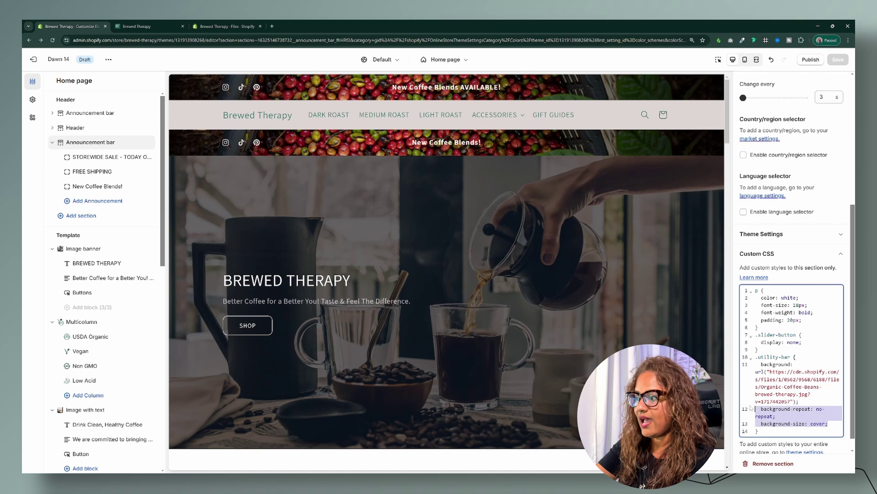
key(BackSpace)
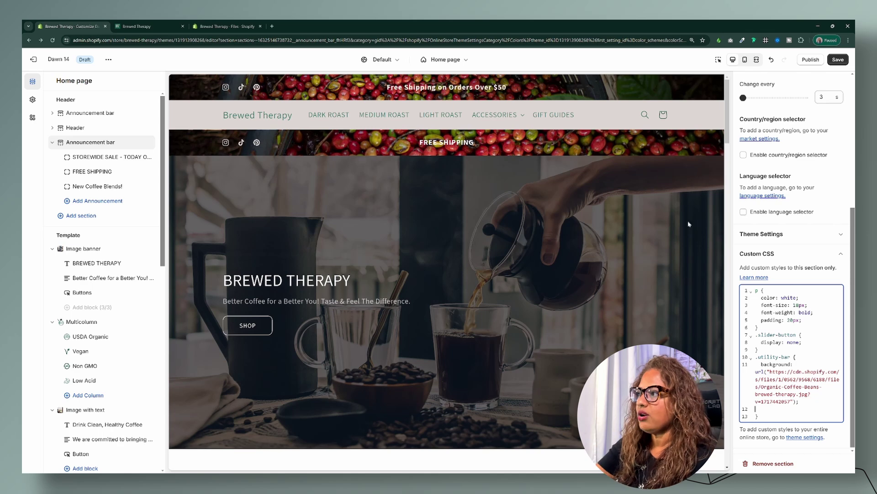
click(771, 59)
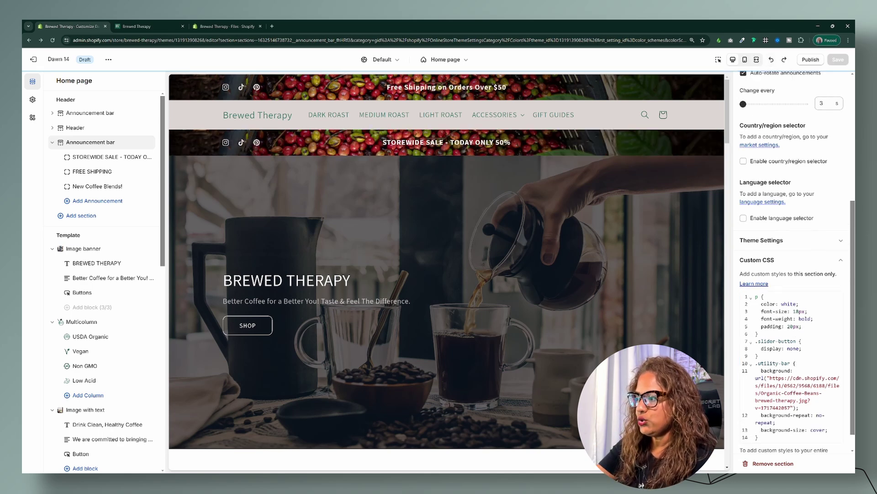